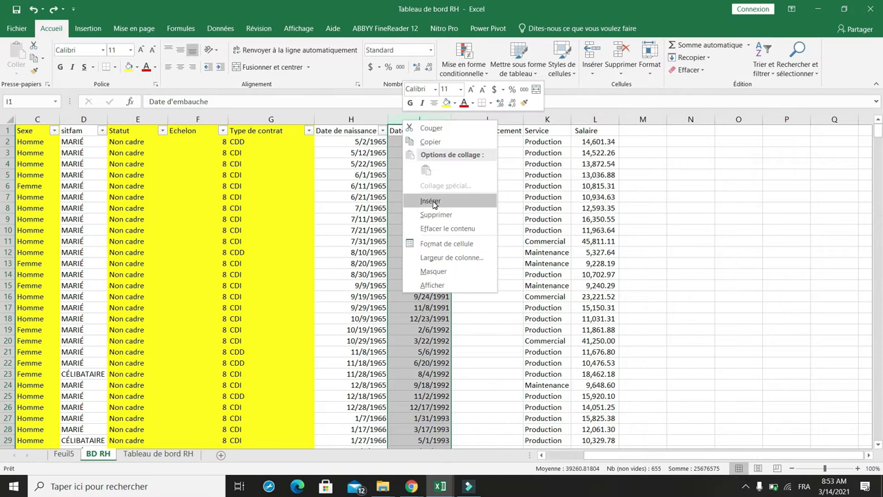
Step: Insert a new column before the Date d'embauche column and title it Age
click(433, 202)
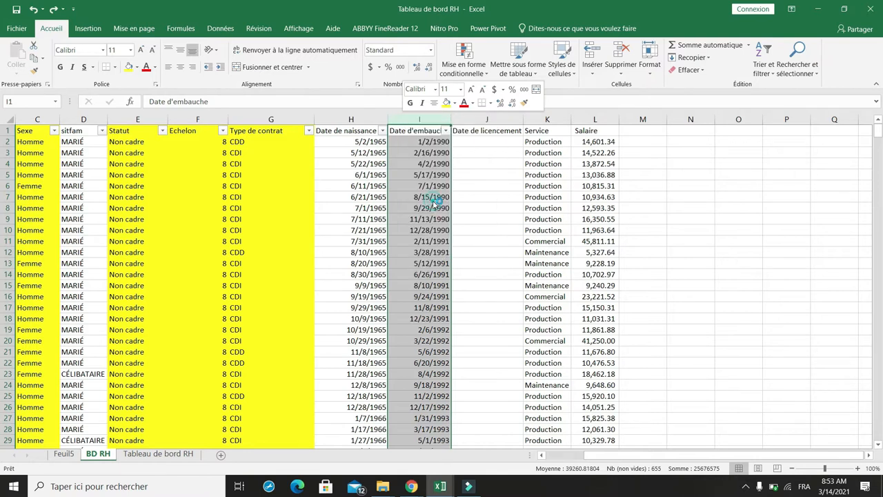
click(404, 133)
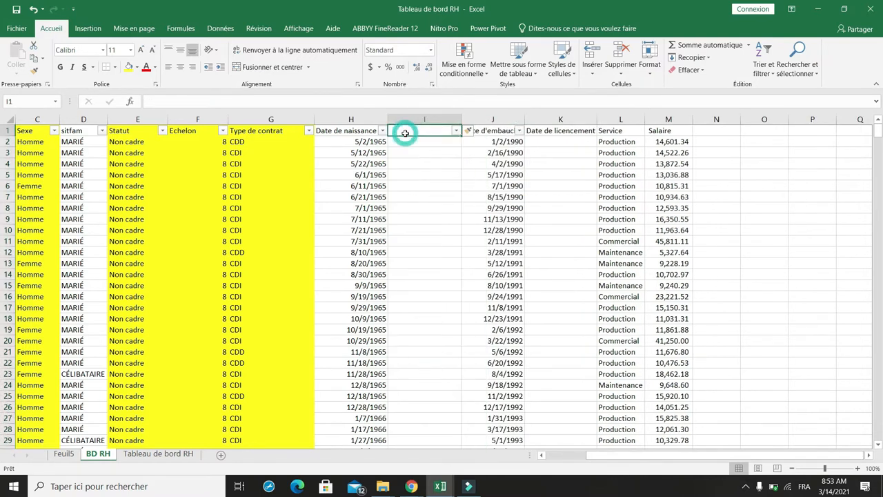
text(A)
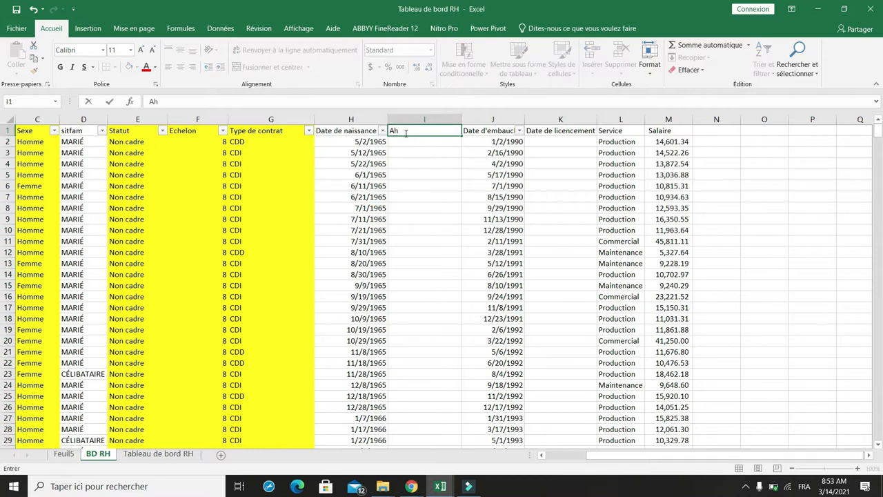
text(ge)
key(Return)
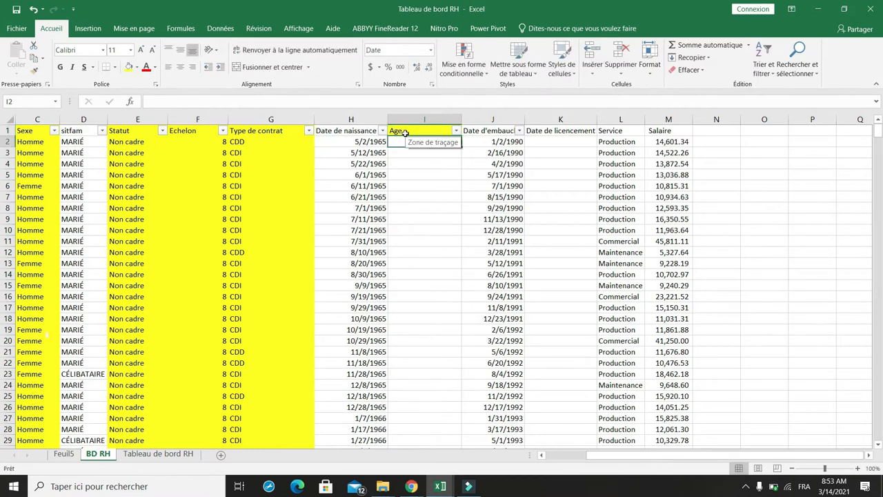
Step: Enter the formula =AUJOURDHUI()-H2 in cell I2, subtracting the first birth date from today's date
text(=)
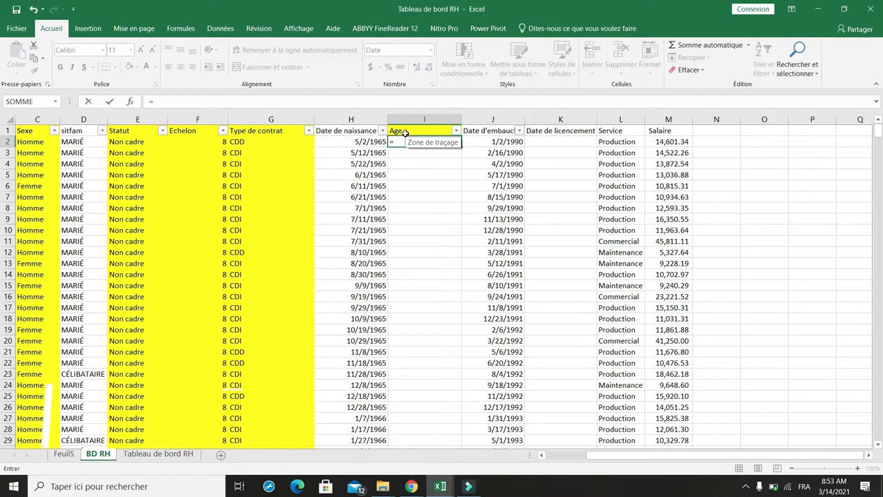
text(auj)
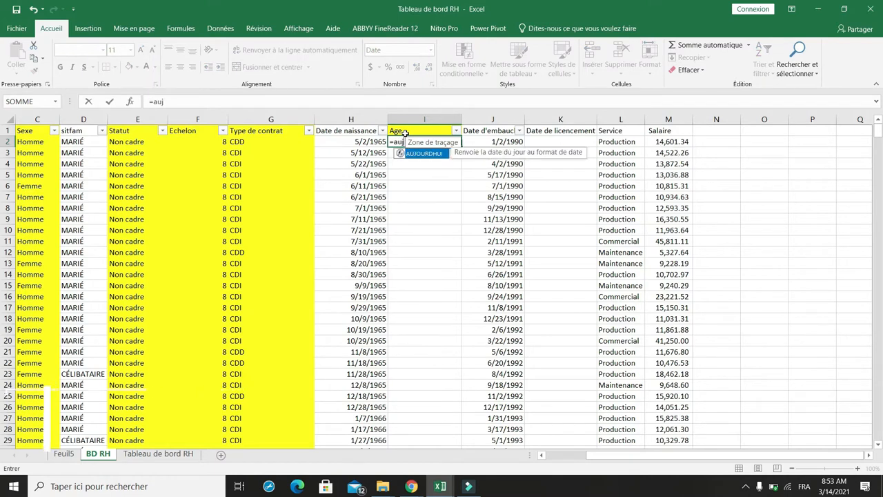
double_click(432, 155)
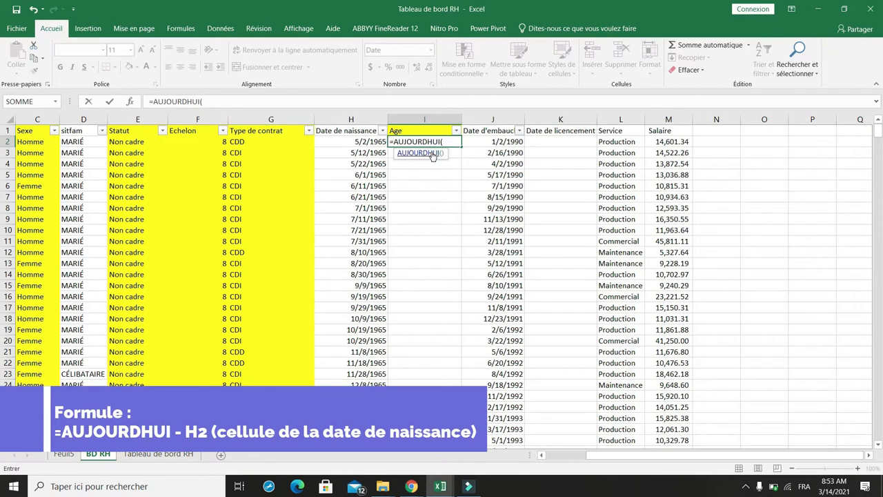
text())
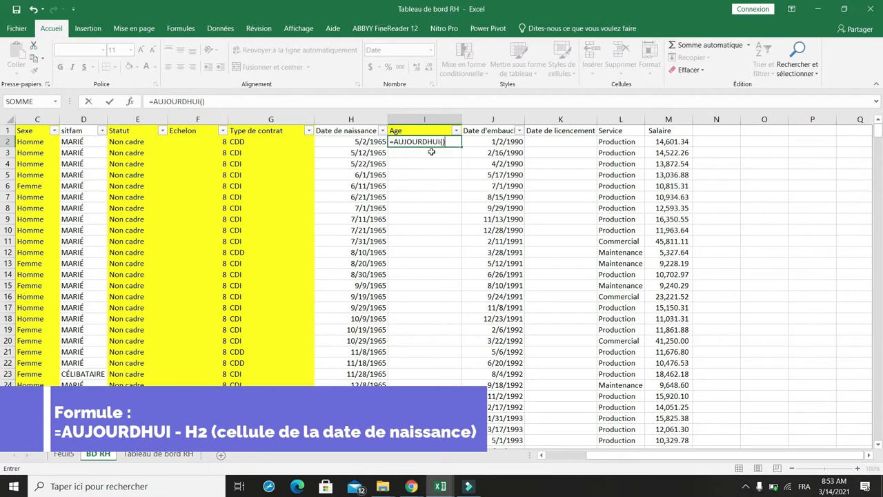
text(-)
click(342, 142)
key(Return)
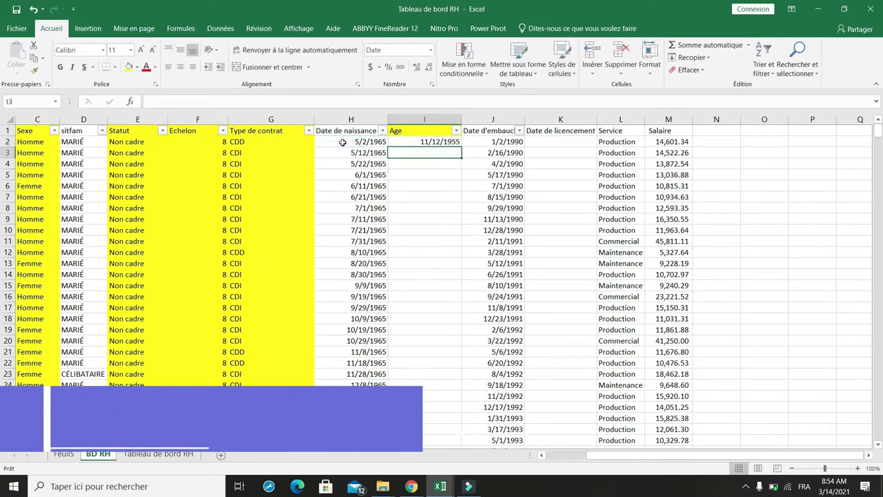
Step: Set the number format of the whole Age column to Standard
click(424, 115)
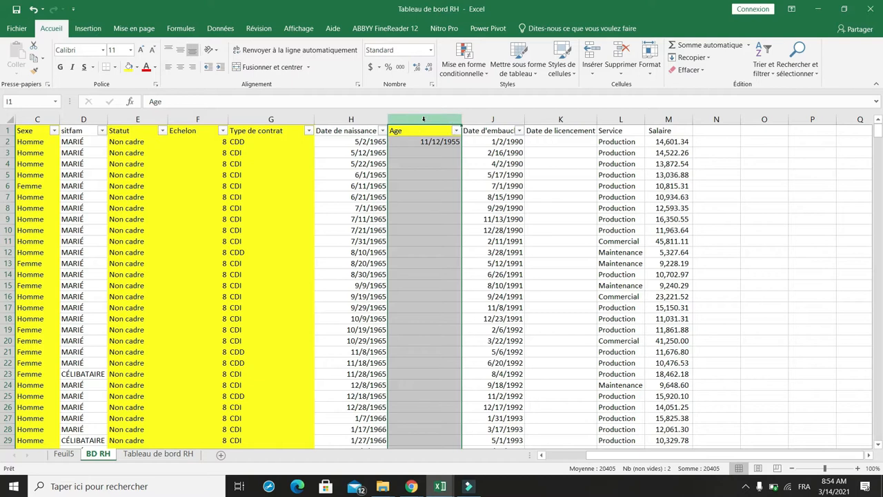
right_click(423, 120)
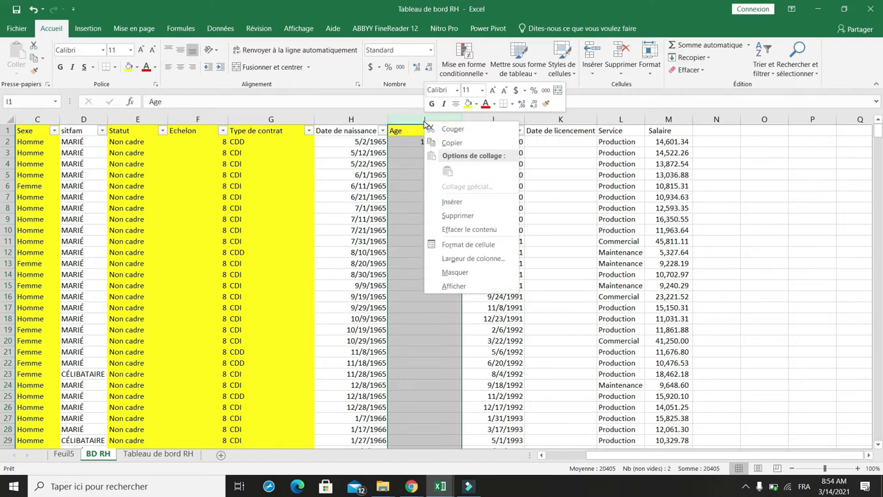
click(469, 246)
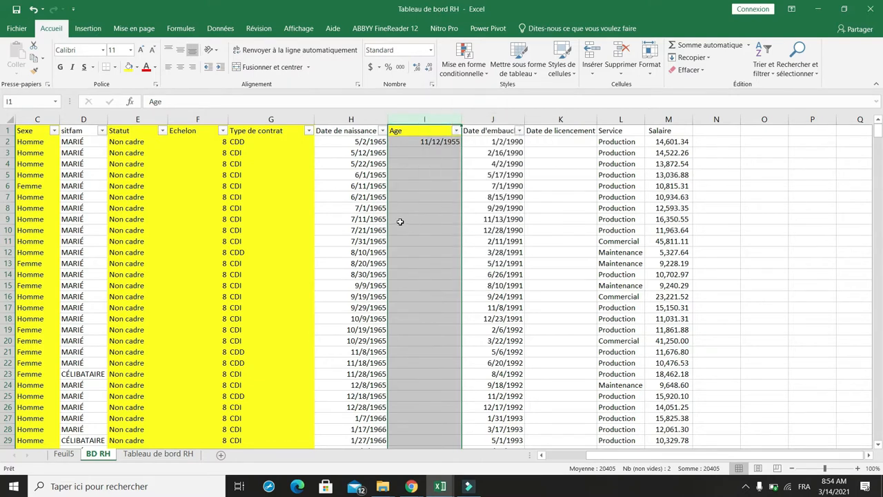
click(331, 154)
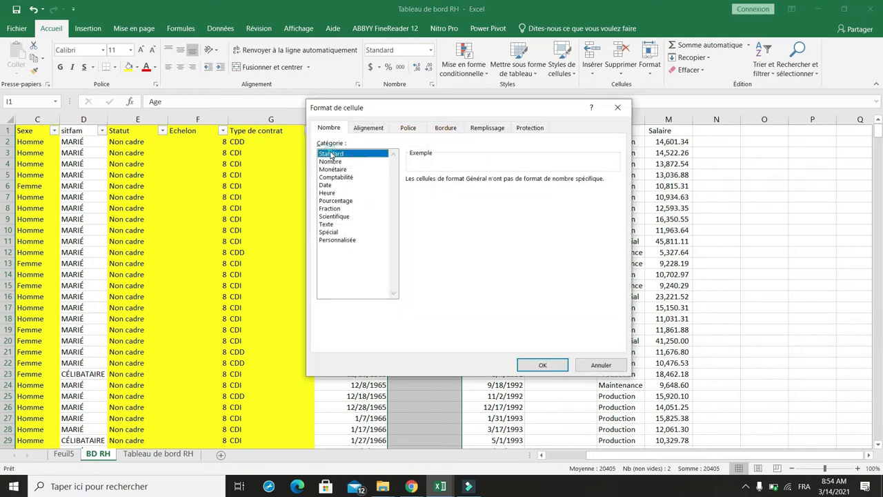
click(532, 363)
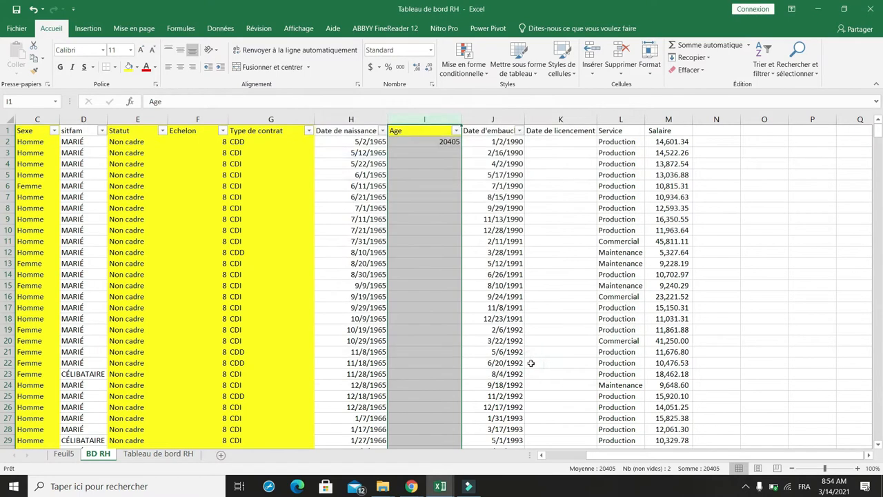
Step: Edit the formula in I2 to =(AUJOURDHUI()-H2)/365 to convert the days into years
key(Down)
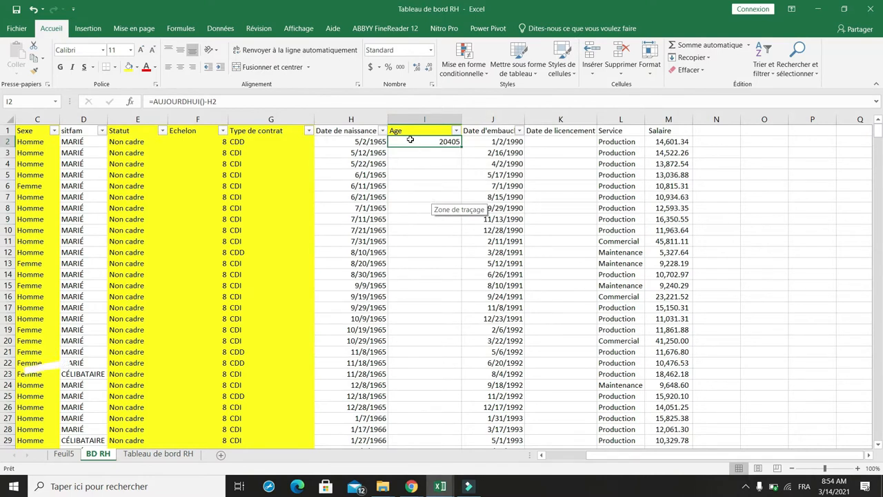
click(155, 102)
text(()
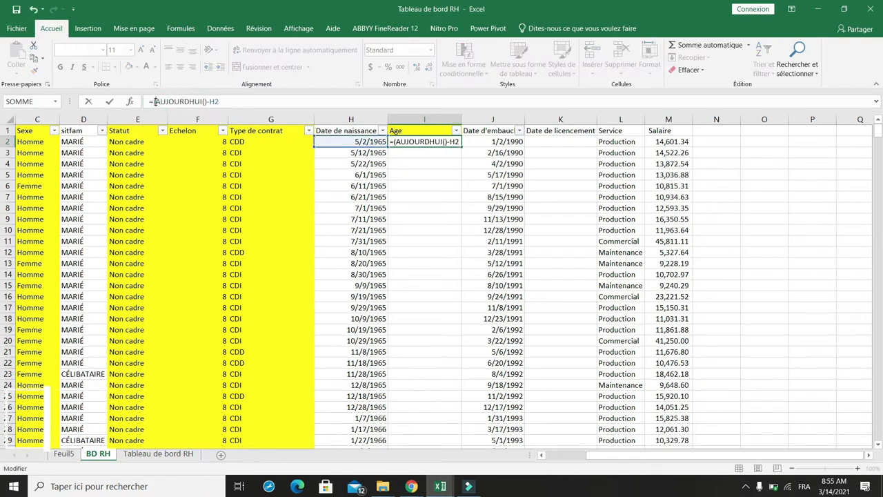
click(223, 101)
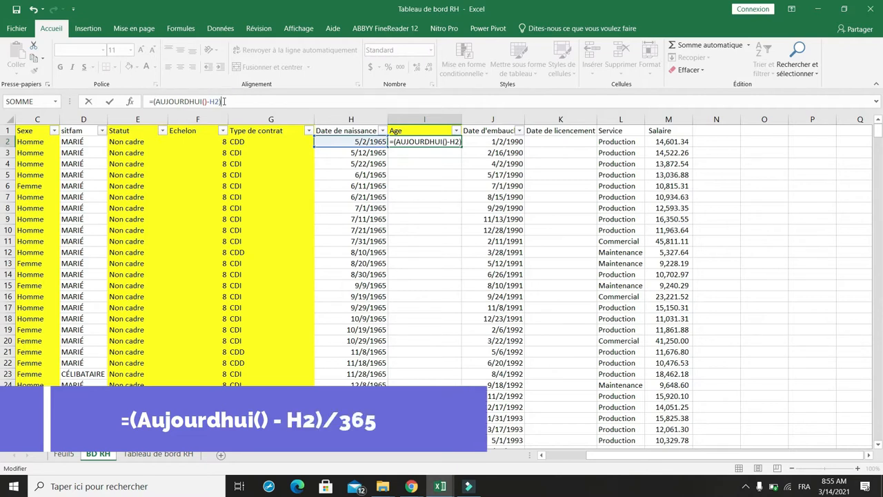
text(/)
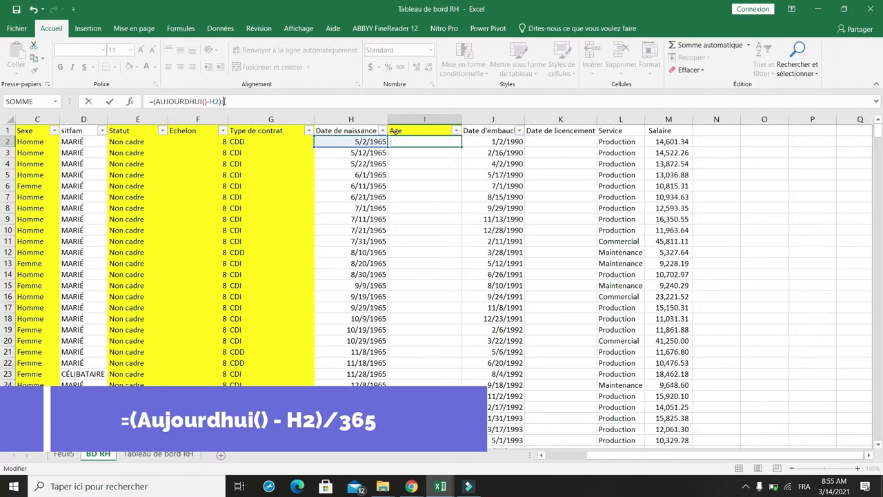
key(BackSpace)
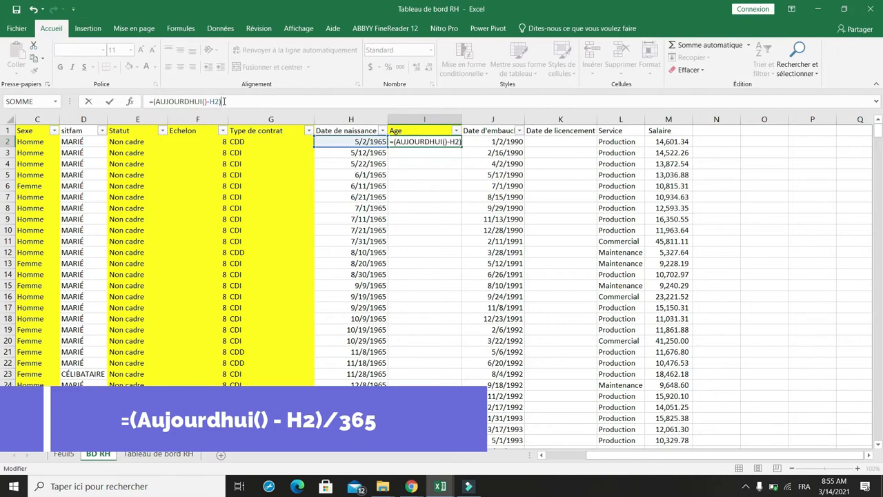
text(/)
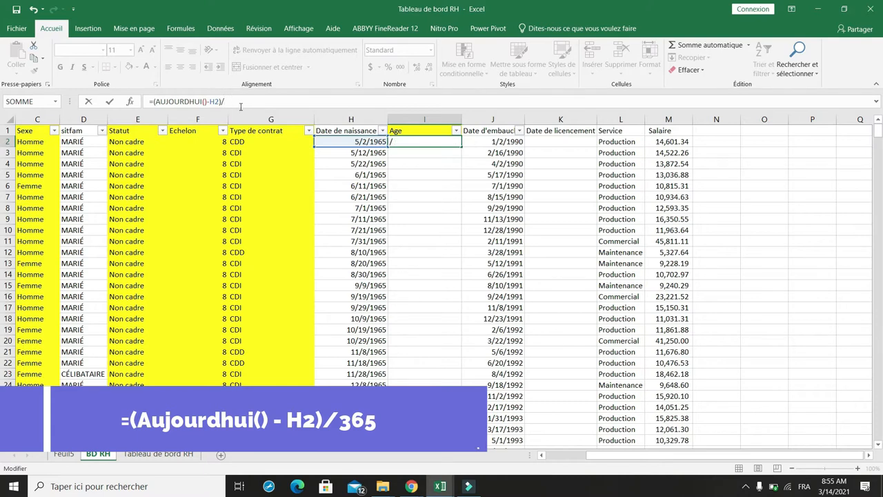
text(3)
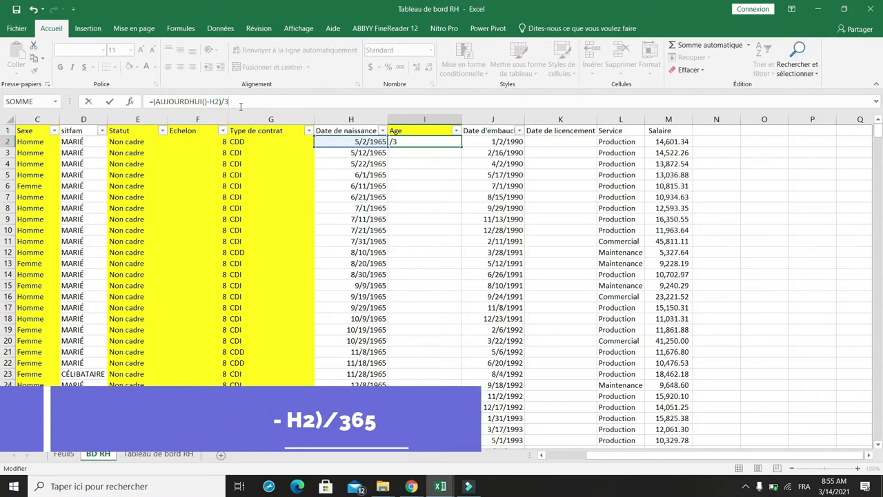
text(65)
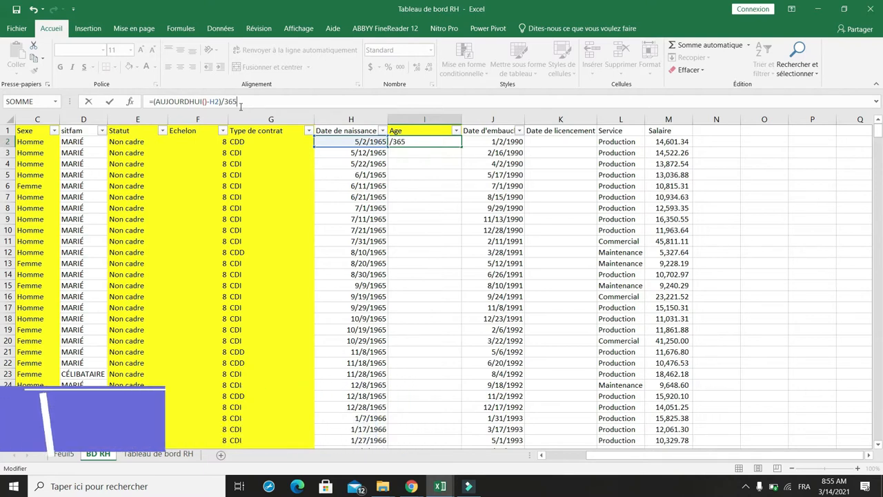
key(Return)
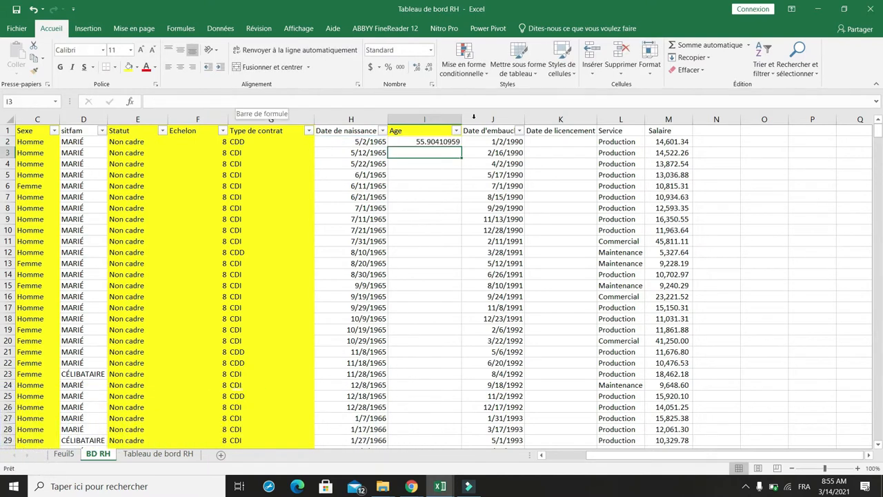
Step: Round the age in I2 to zero decimals by changing the formula to =ARRONDI((AUJOURDHUI()-H2)/365,0)
click(433, 141)
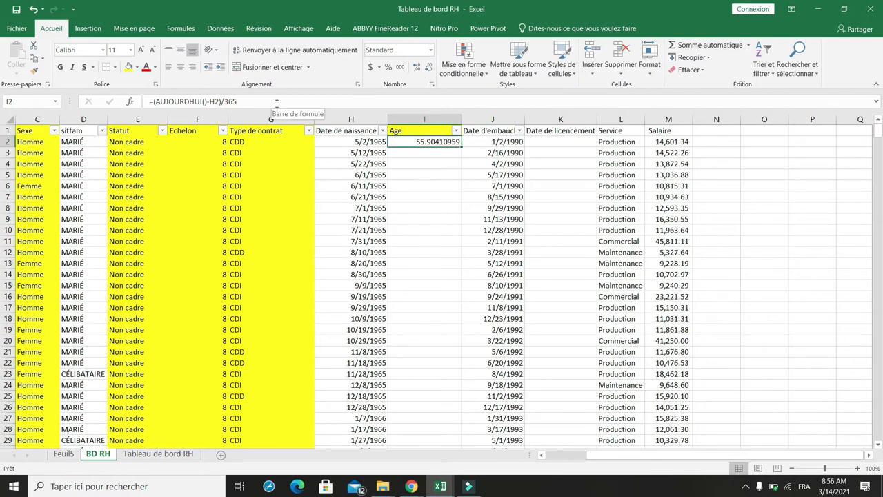
click(153, 102)
text(arrond)
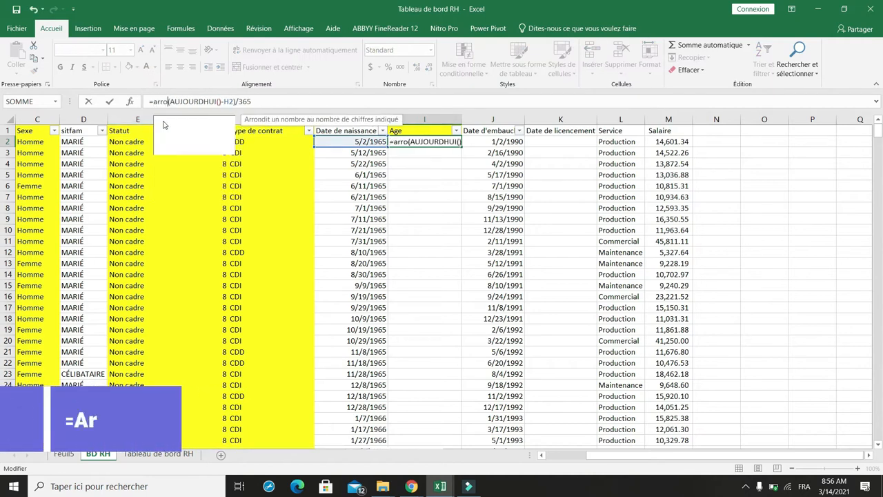
text(i()
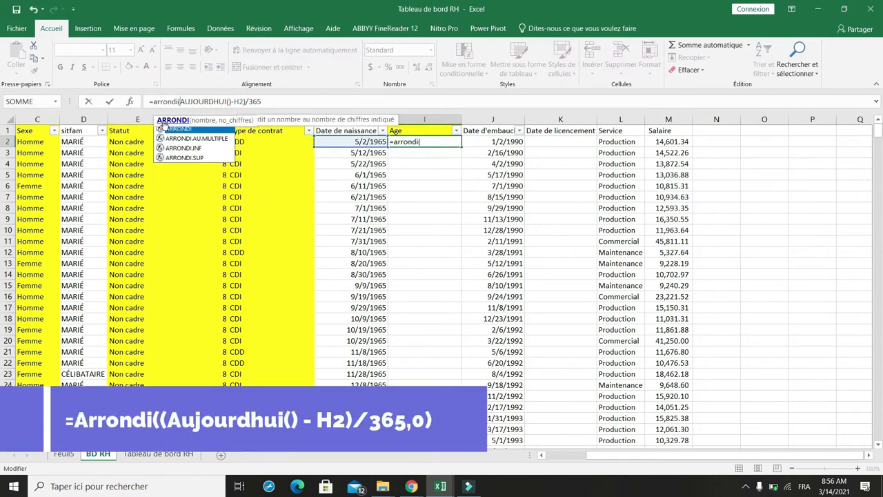
click(266, 103)
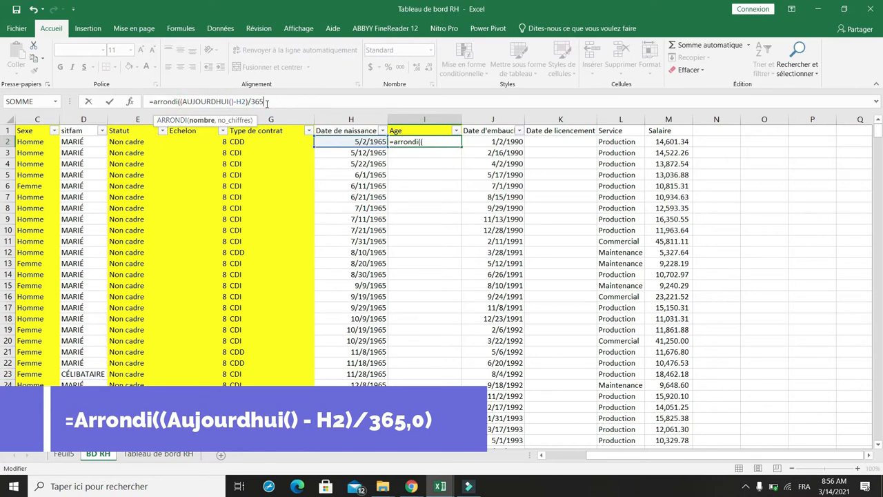
text(,)
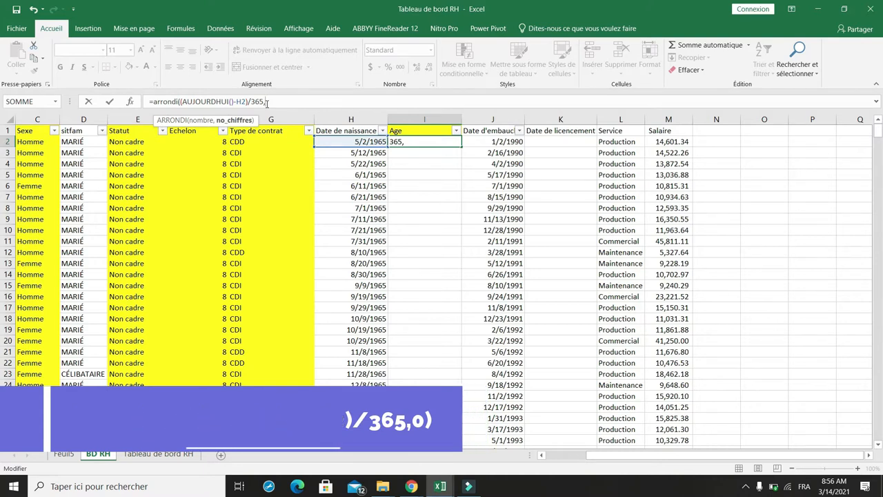
text(0))
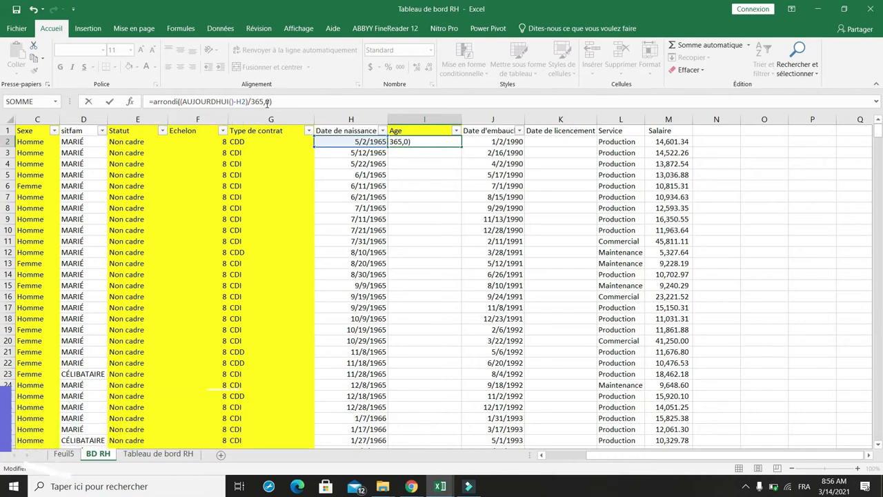
key(ctrl+Return)
Step: Fill the age formula from I2 down the whole Age column and check it down to the last data row
scroll(447, 162, up, 5)
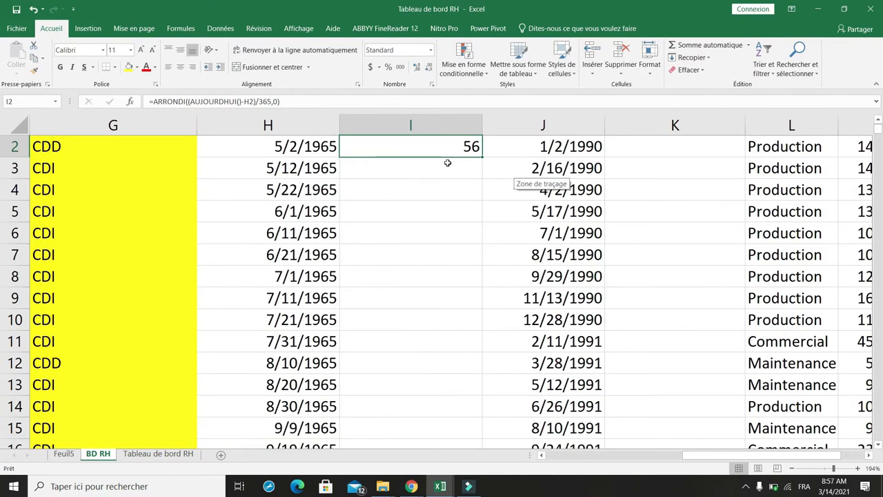
scroll(447, 162, up, 1)
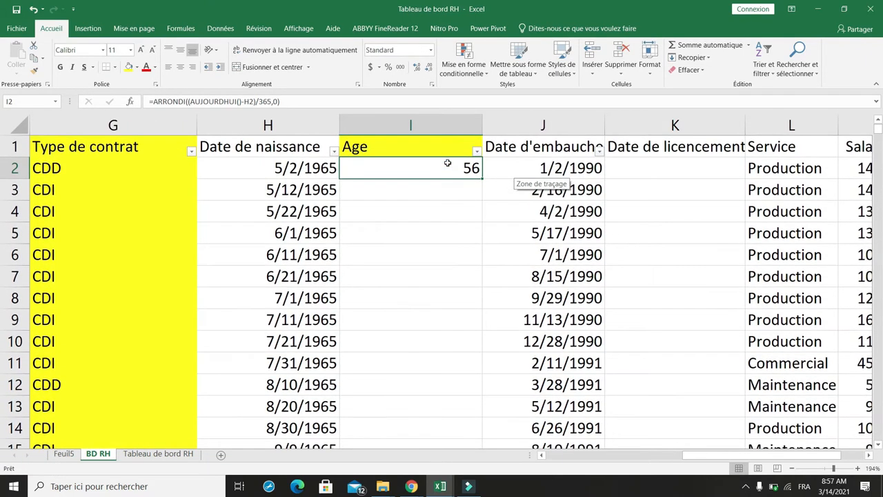
double_click(481, 179)
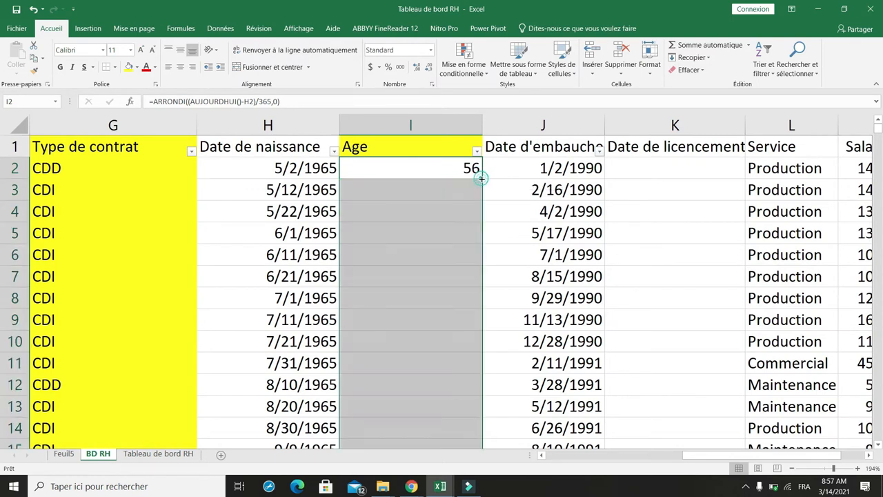
click(457, 226)
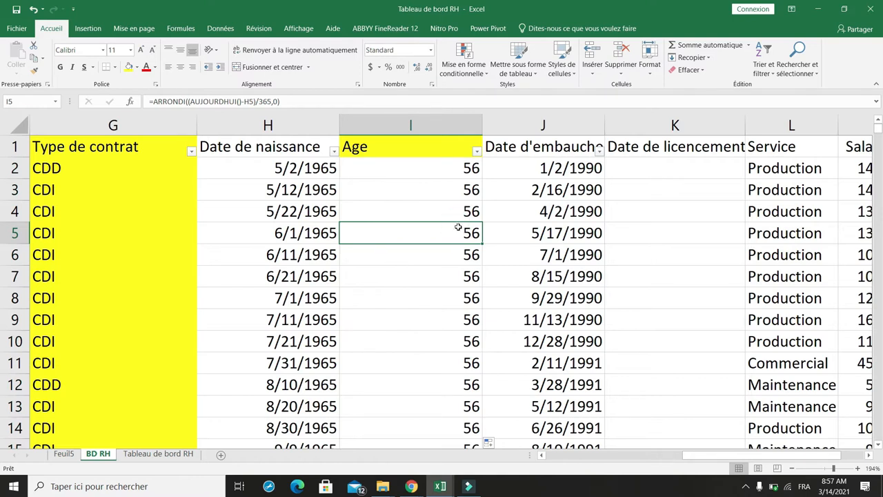
key(ctrl+Down)
key(Down)
key(Up)
key(Up)
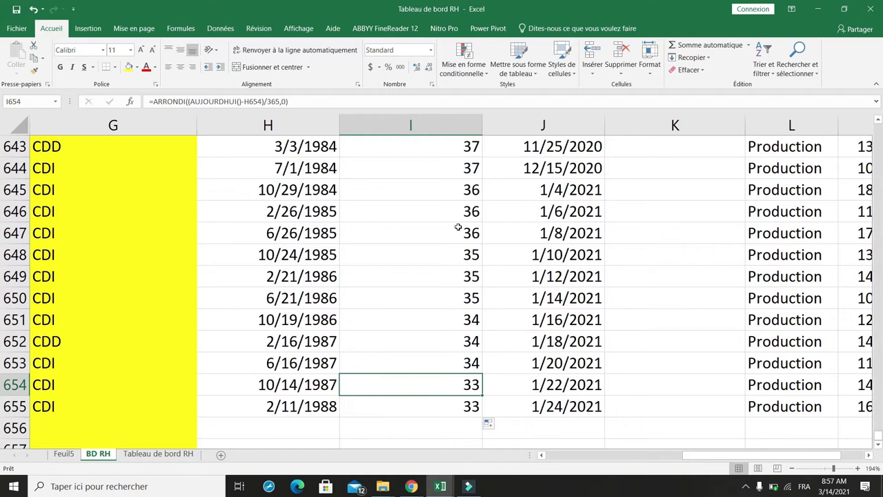
key(Down)
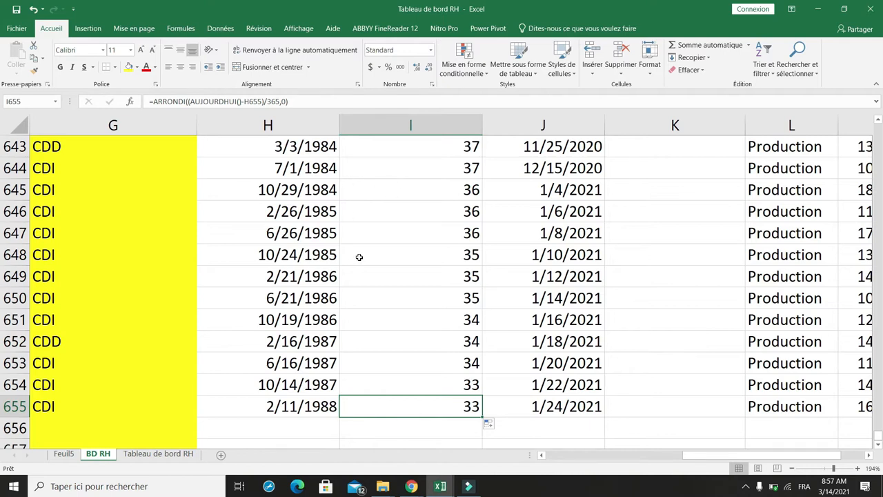
Step: Rename the Feuil5 sheet to TCD
click(64, 454)
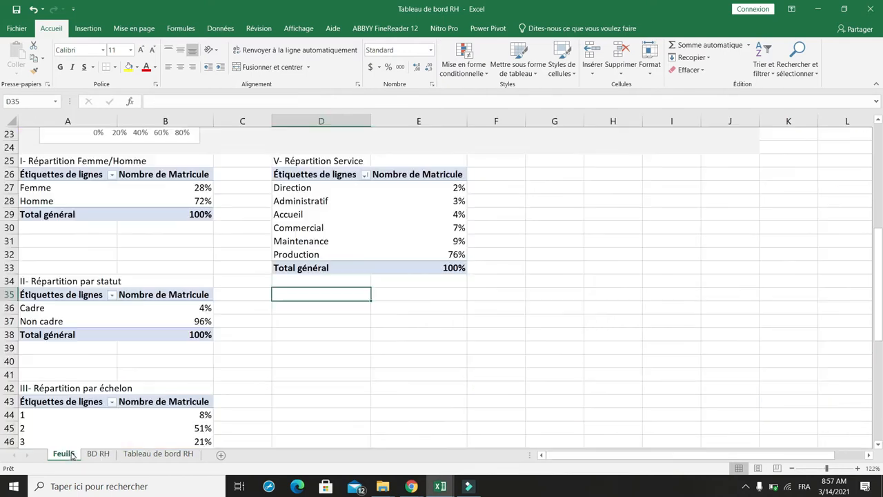
right_click(71, 456)
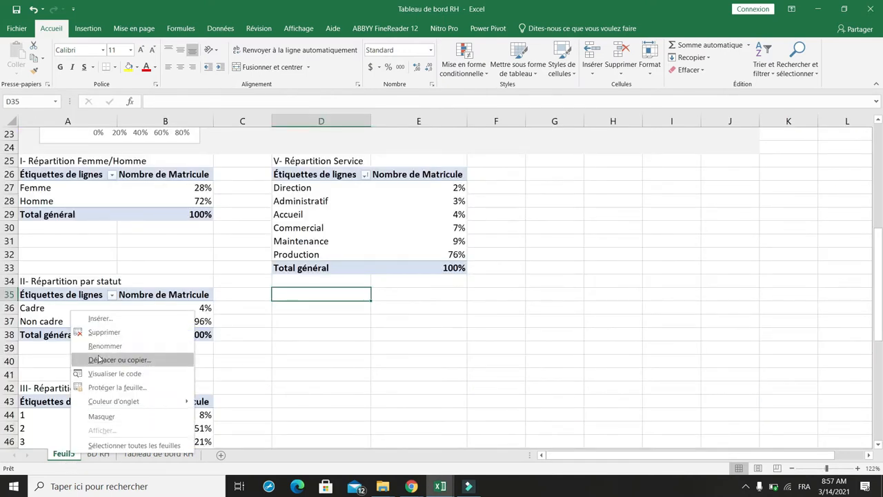
click(108, 343)
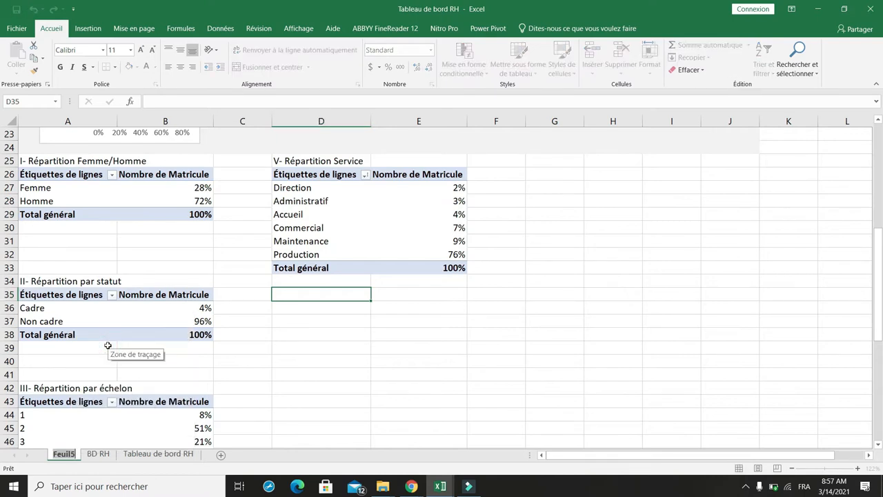
text(TCD)
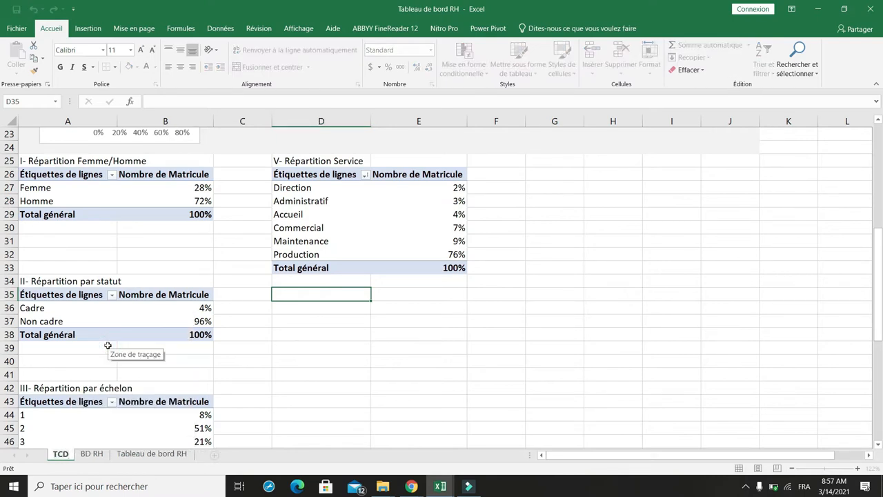
click(241, 333)
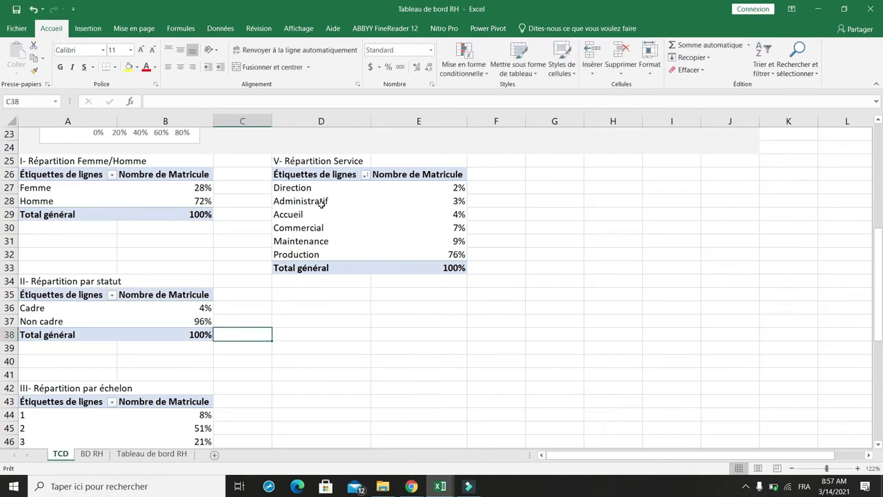
Step: Copy the V- Répartition Service pivot table with its title and paste it starting at cell D35
drag(289, 162, 432, 264)
key(ctrl+c)
click(306, 296)
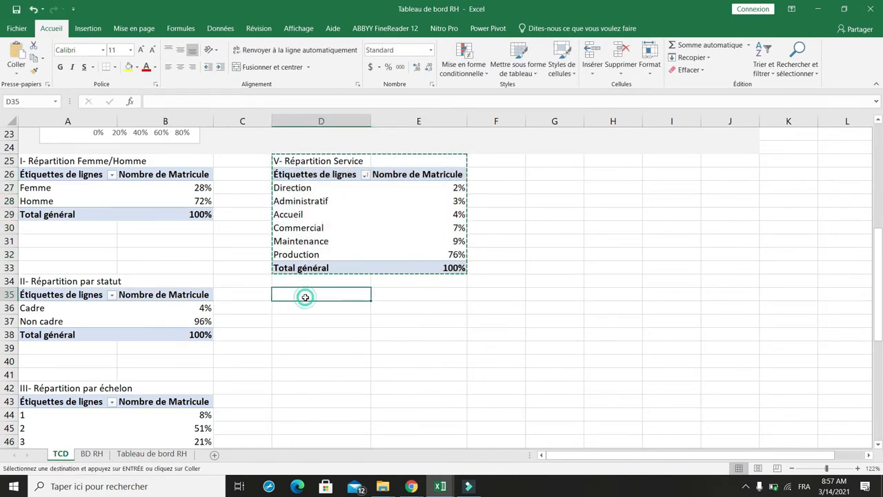
key(ctrl+v)
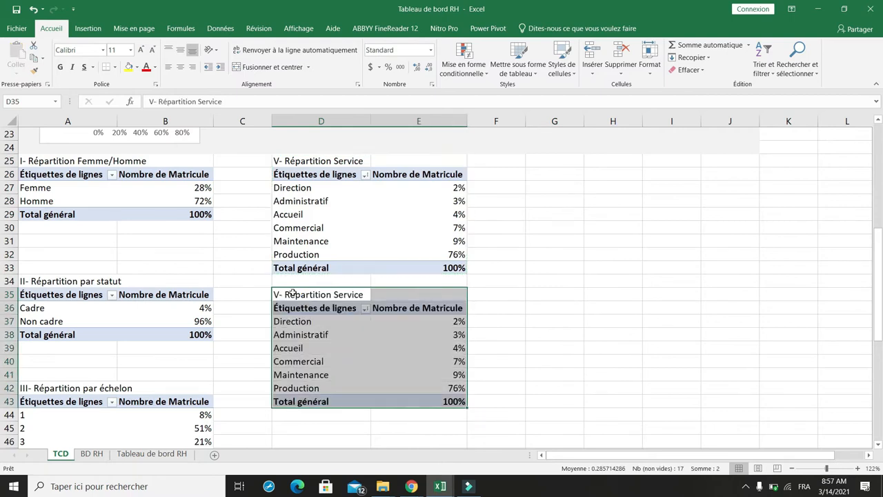
Step: Change the title of the pasted pivot table in D35 to "VI- Répartition âge"
click(292, 292)
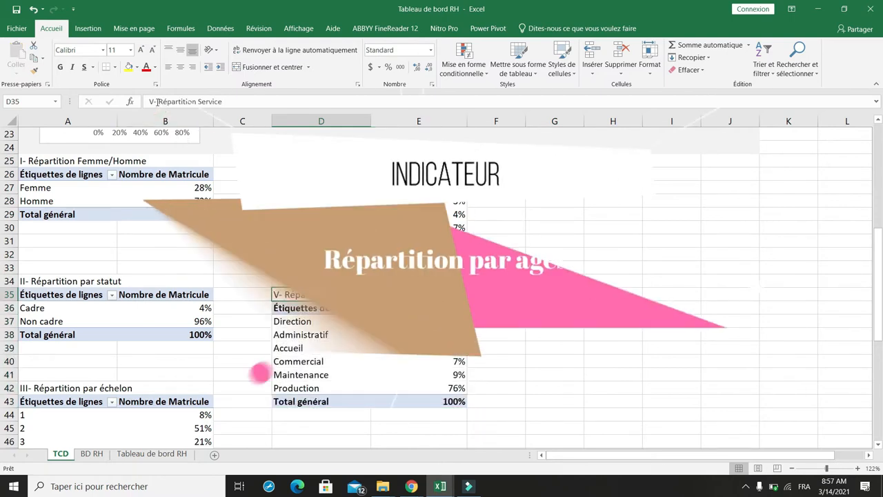
click(154, 102)
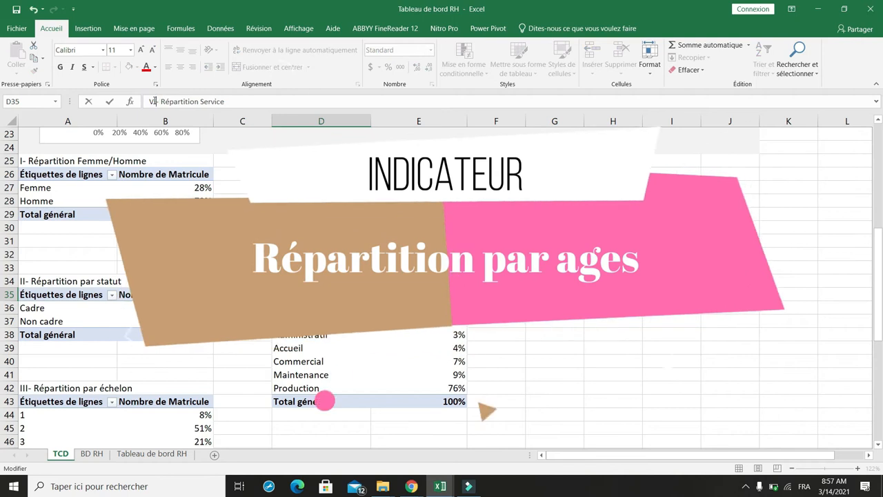
double_click(202, 100)
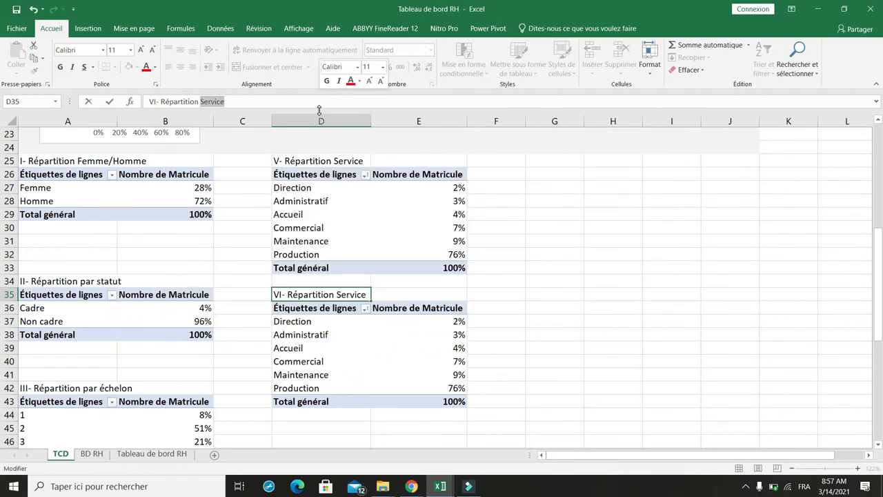
click(340, 331)
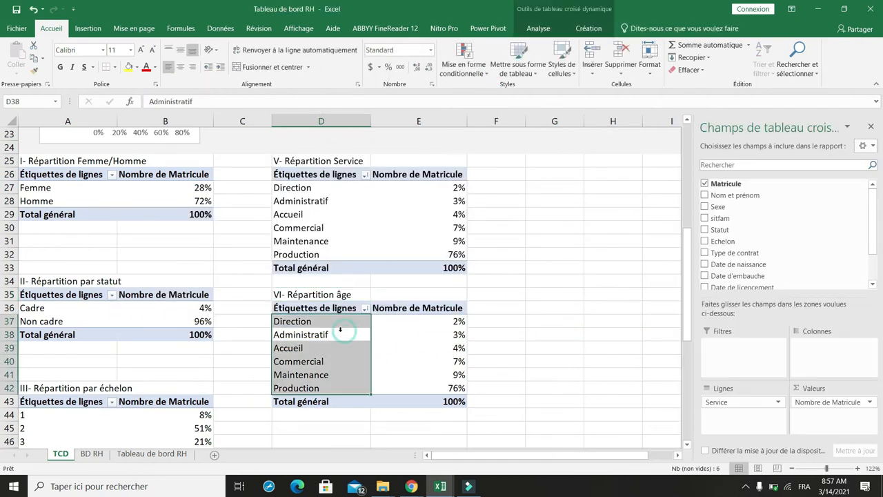
Step: Refresh the VI- Répartition âge pivot table, and refresh all pivot tables in the workbook
click(322, 334)
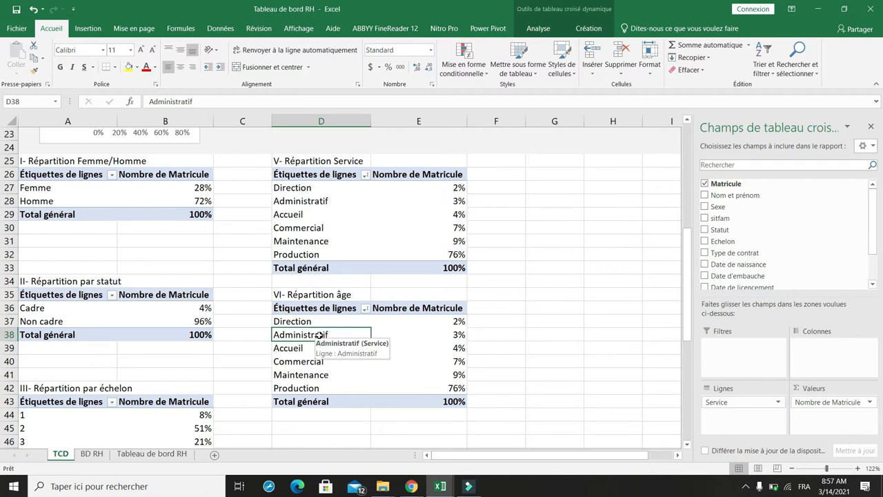
right_click(319, 334)
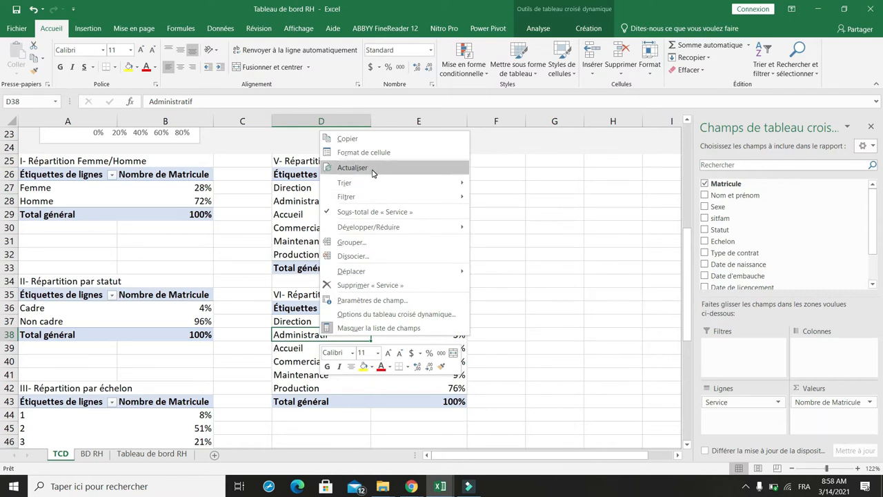
click(372, 171)
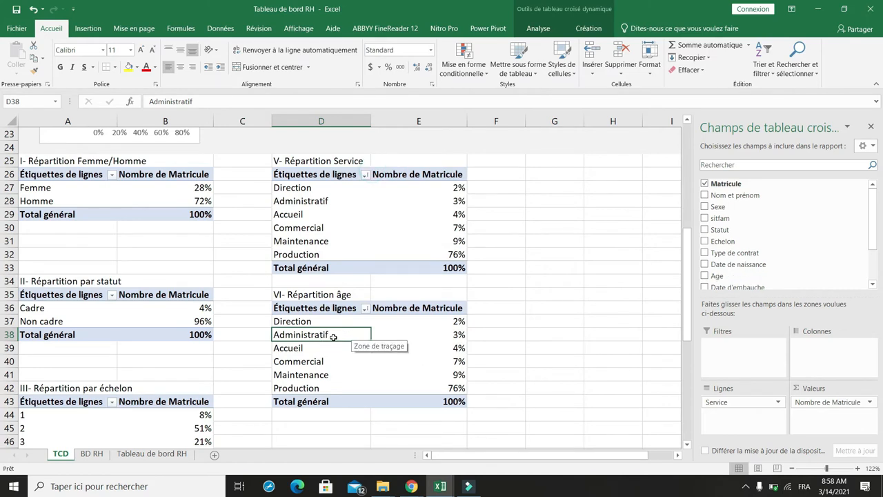
click(538, 31)
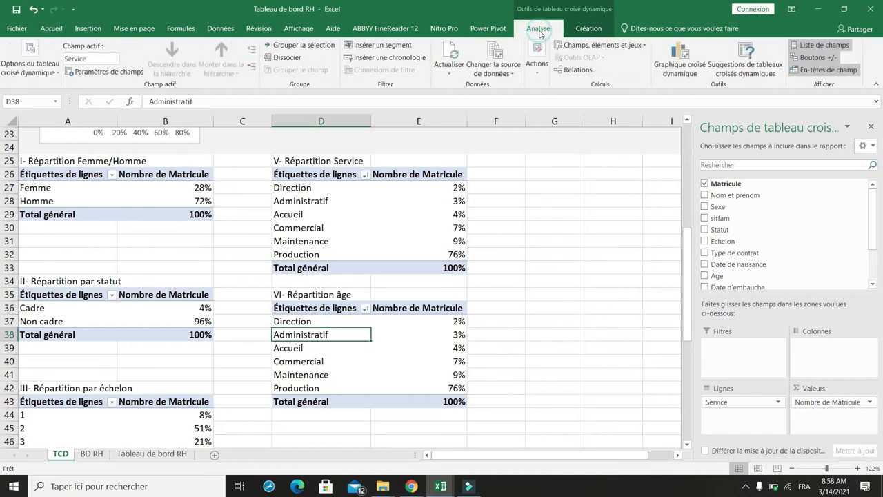
click(448, 76)
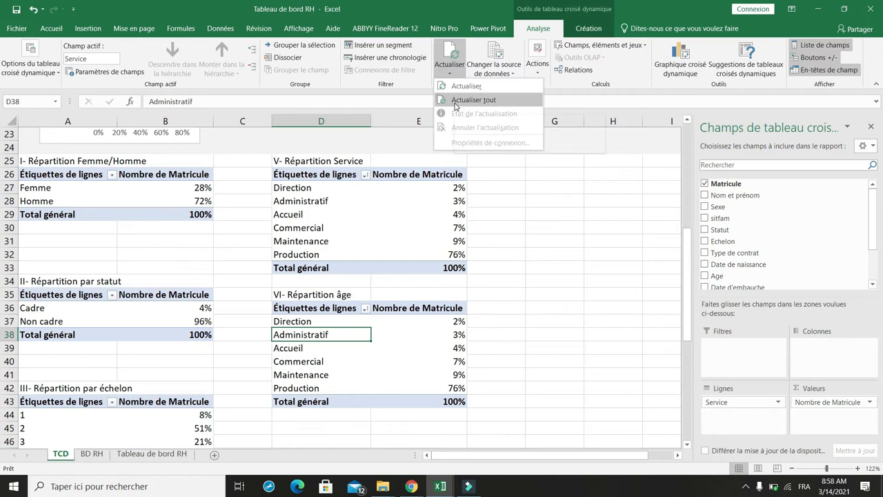
click(454, 101)
key(Down)
key(Down)
key(Right)
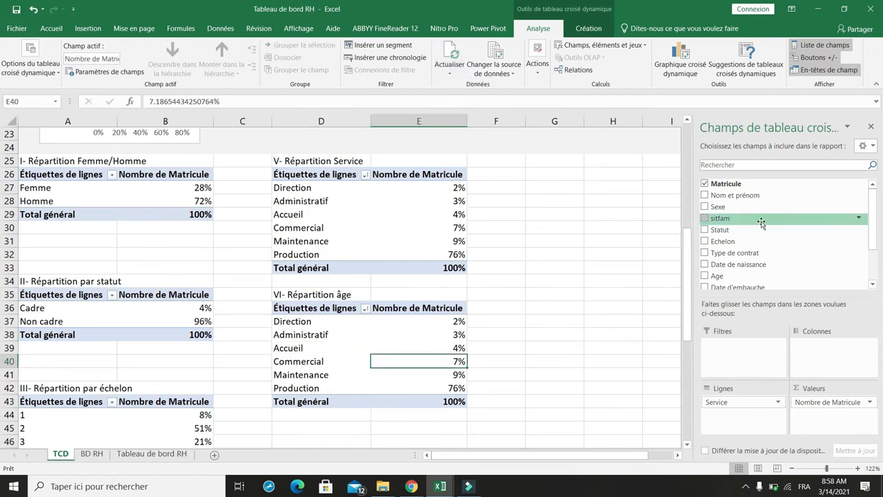
Step: Replace the Service field with Age as the row field of the VI- Répartition âge pivot table
drag(870, 214, 870, 246)
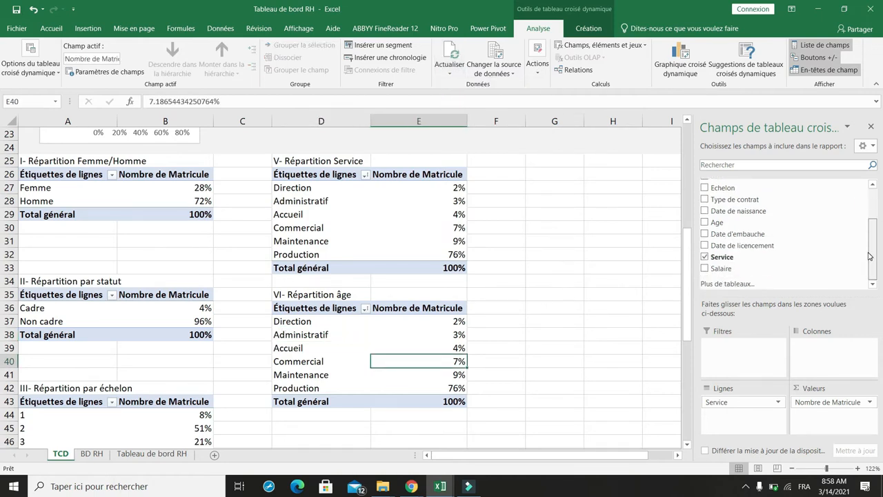
click(705, 257)
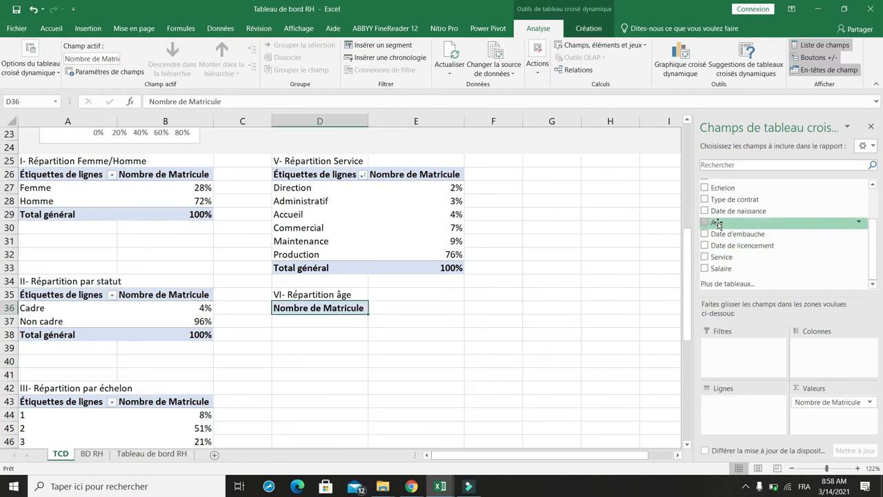
click(704, 223)
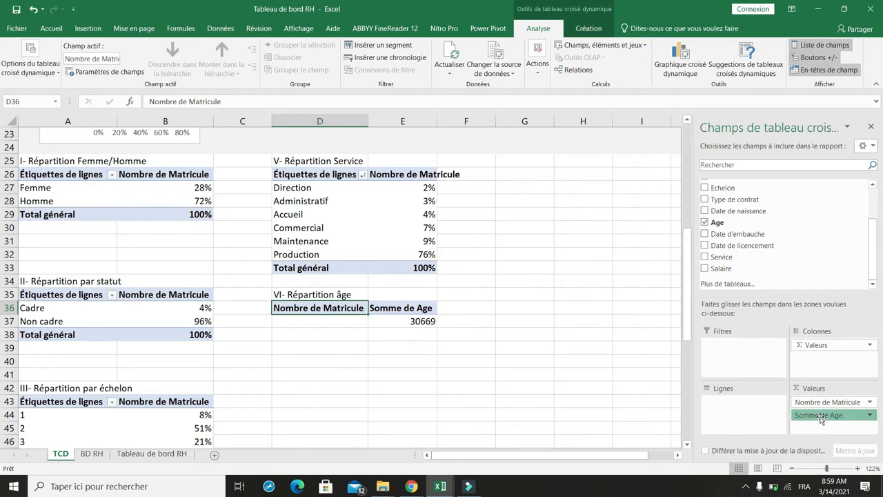
drag(821, 419, 740, 412)
Step: Group the ages in the VI- Répartition âge pivot table in intervals of 5 and check the age ranges
scroll(344, 215, down, 3)
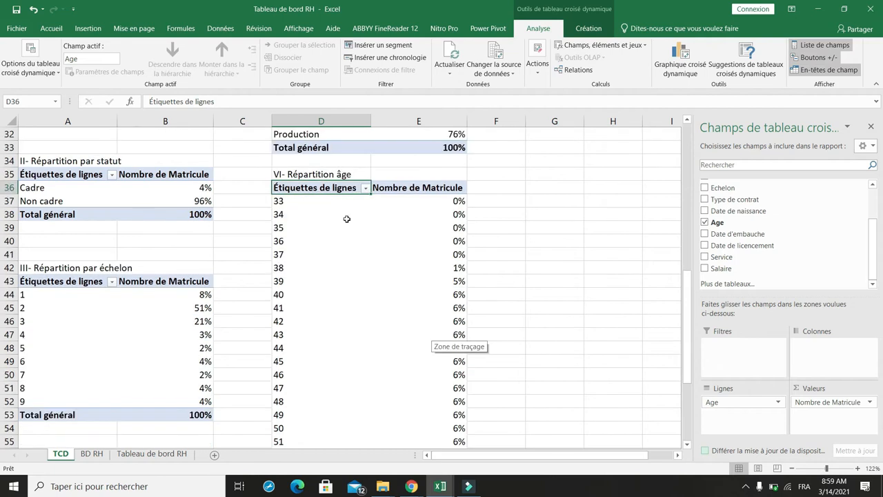
scroll(361, 279, down, 2)
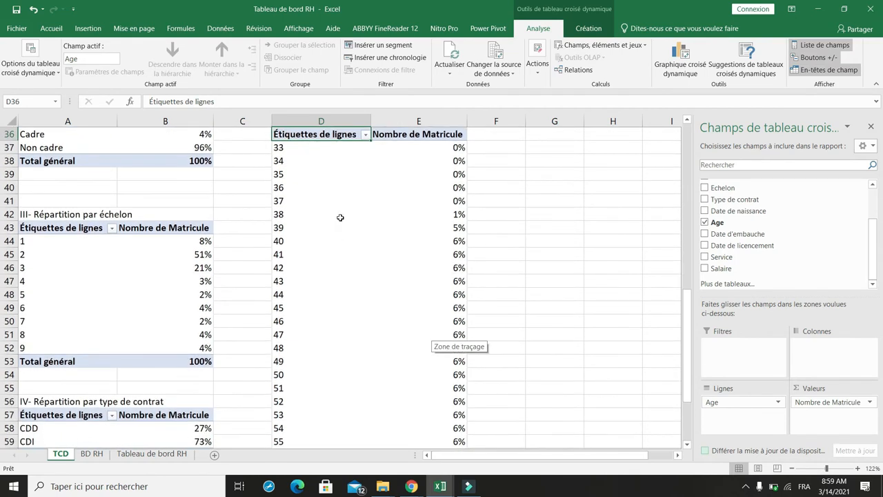
scroll(342, 220, up, 2)
click(314, 200)
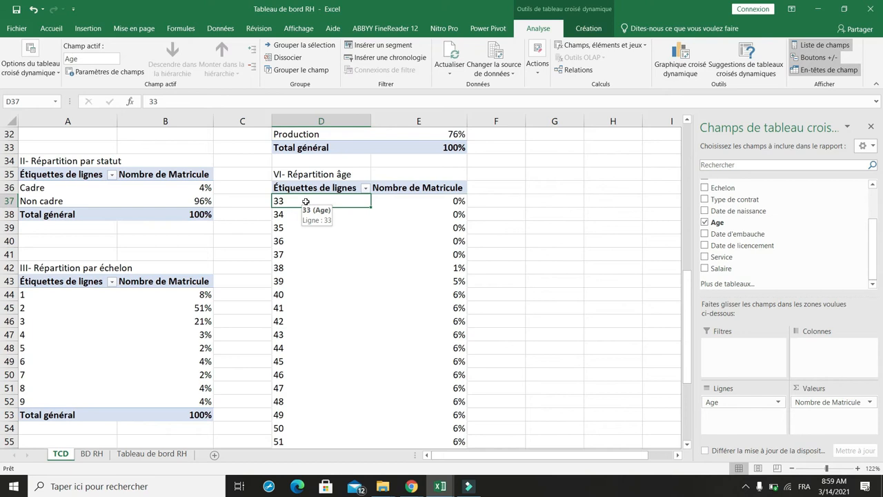
right_click(306, 200)
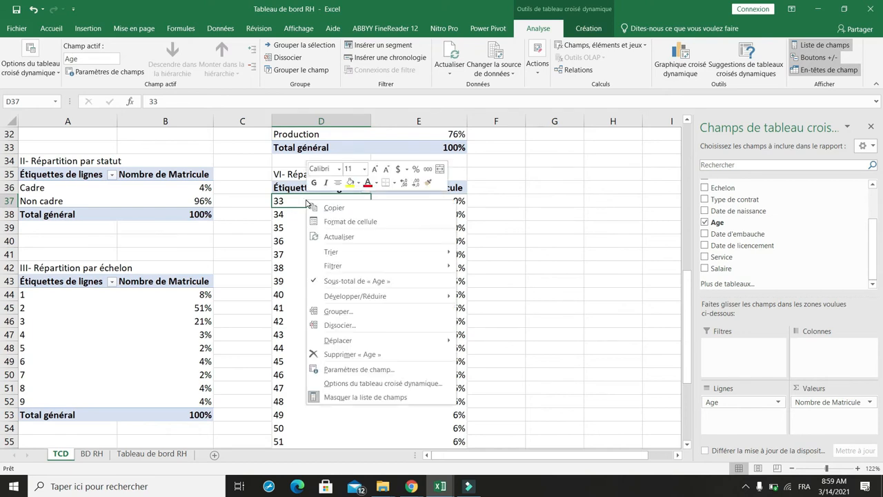
click(336, 311)
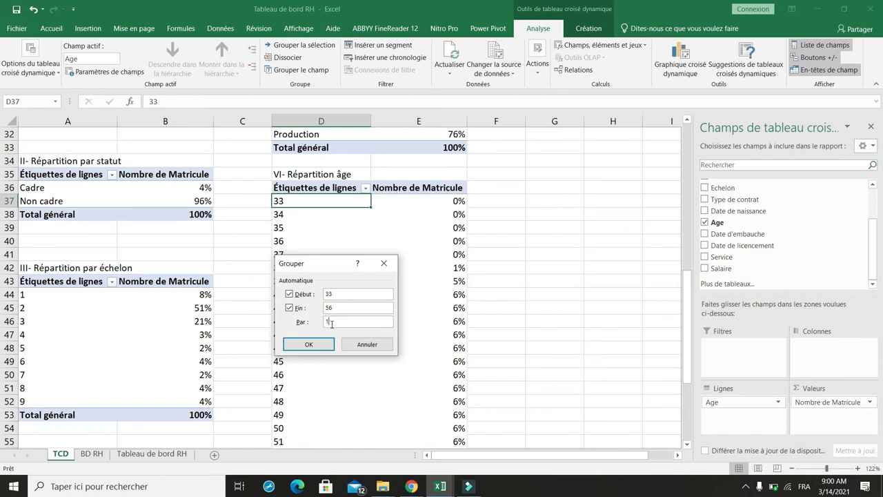
click(327, 347)
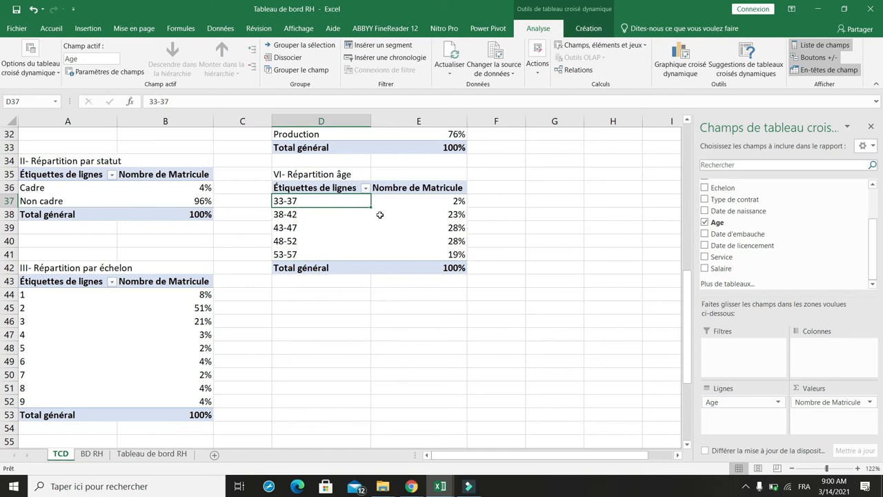
click(441, 200)
click(298, 215)
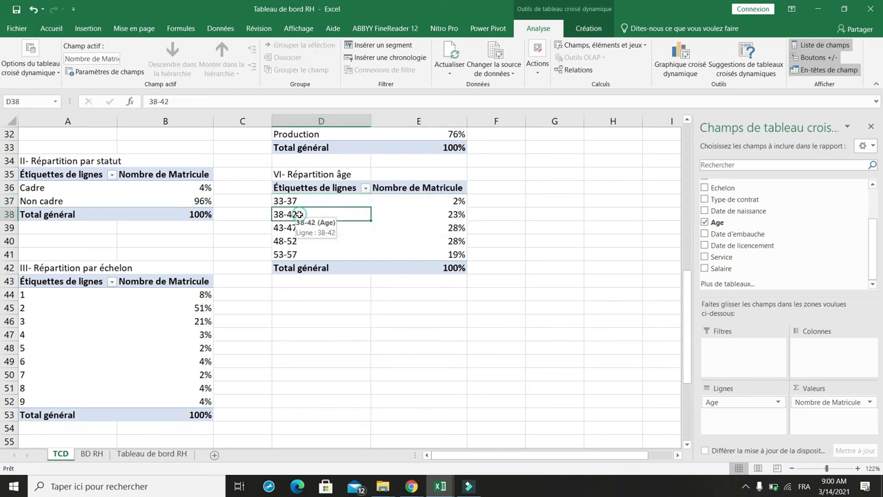
click(316, 222)
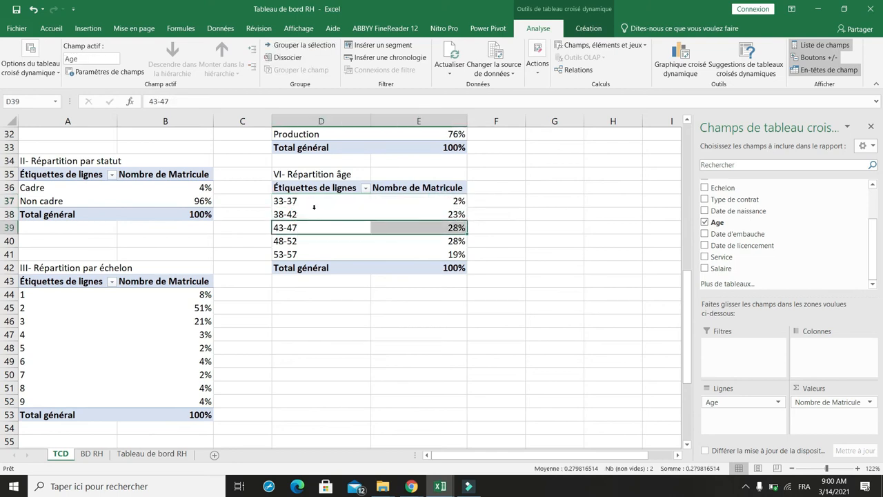
Step: Regroup the ages in the VI- Répartition âge pivot table in intervals of 6, from 33 to 56
click(313, 205)
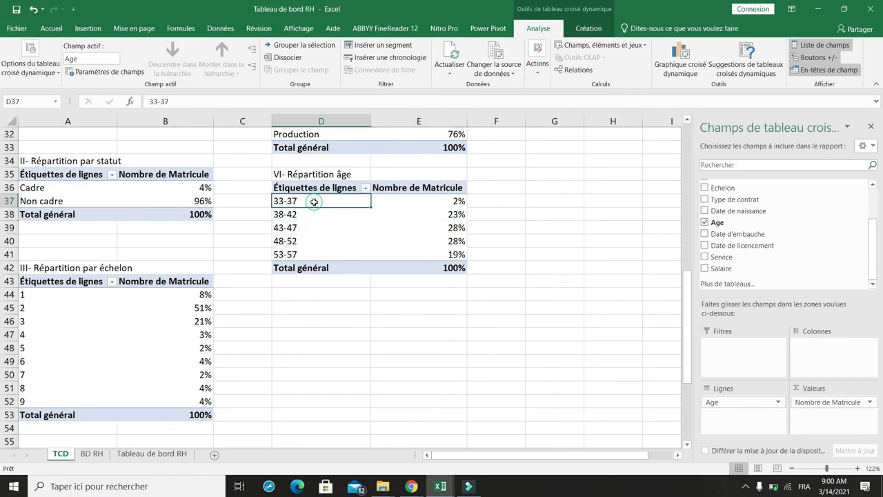
right_click(314, 204)
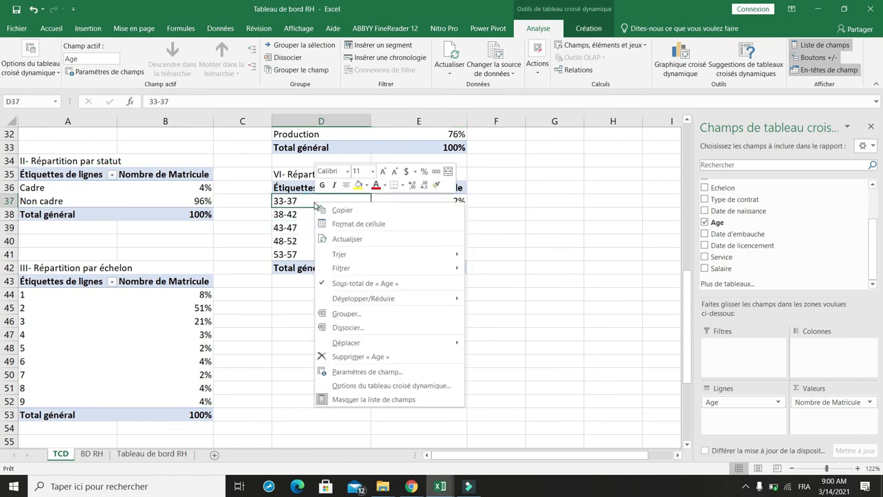
click(348, 314)
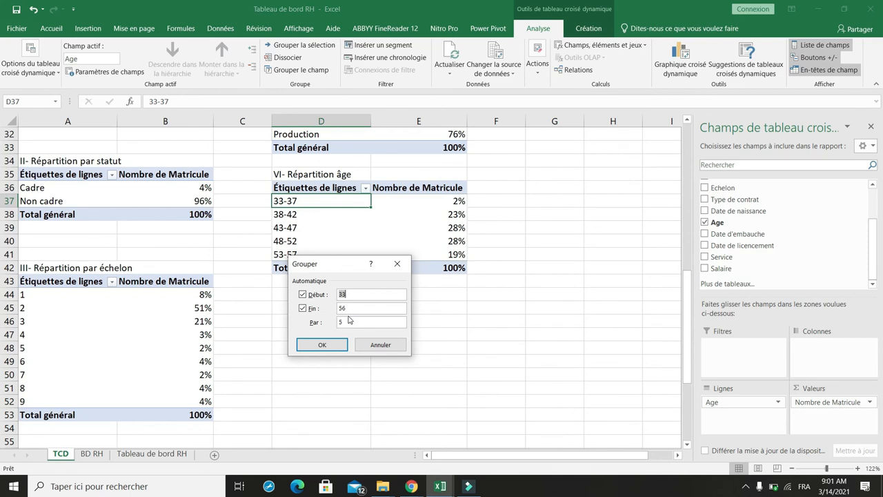
double_click(348, 321)
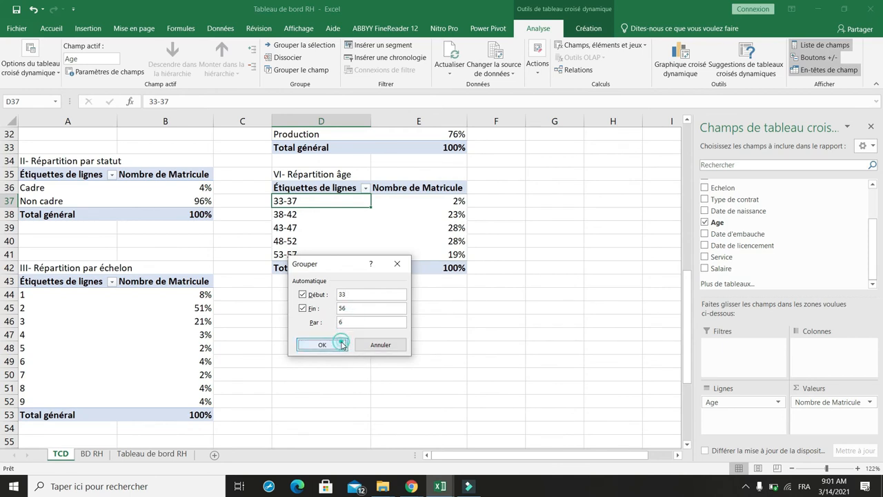
click(337, 345)
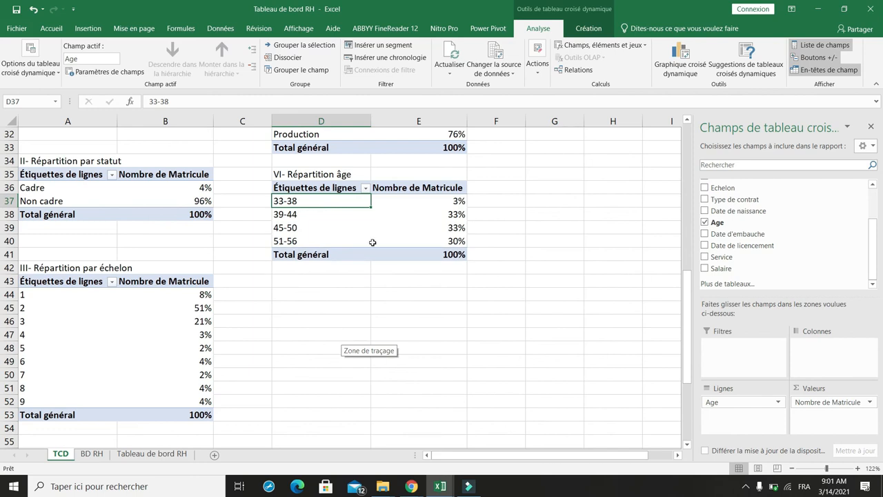
Step: Insert a clustered column (Histogramme groupé) pivot chart based on the VI- Répartition âge pivot table
scroll(429, 232, up, 2)
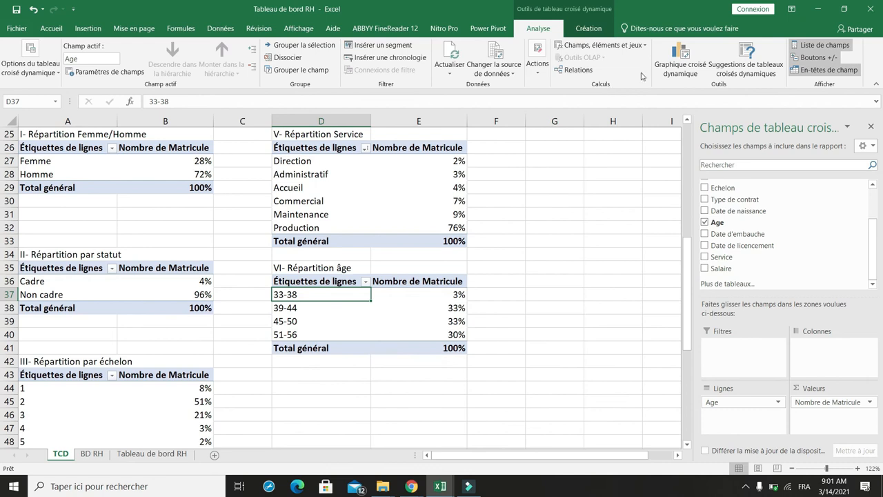
click(678, 56)
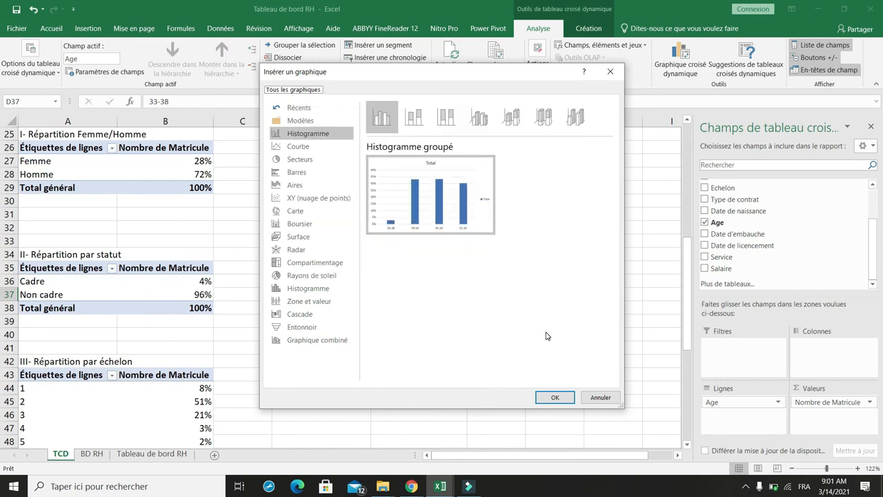
click(556, 398)
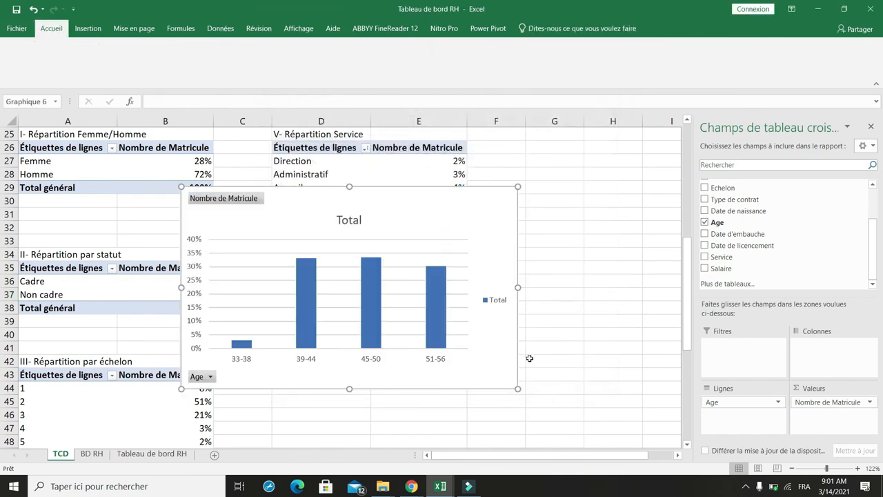
Step: Strip the age distribution pivot chart of its title, its legend and all its field buttons
click(358, 216)
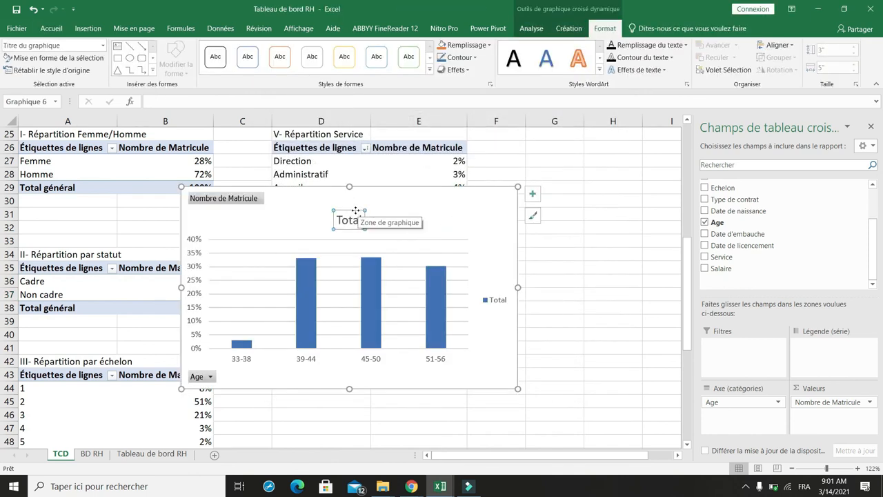
key(Delete)
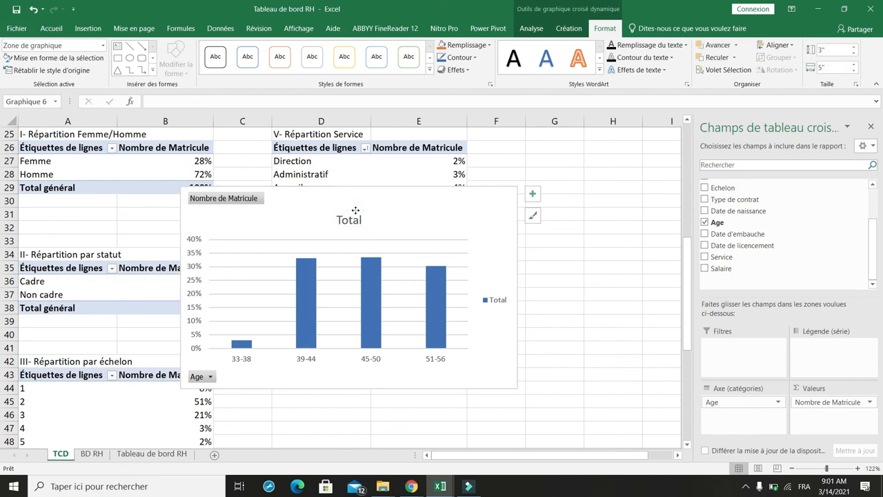
click(494, 290)
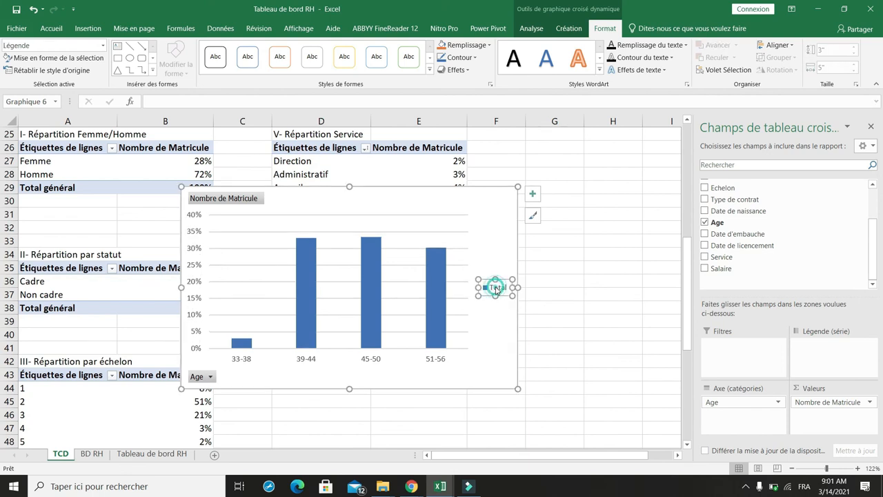
key(Delete)
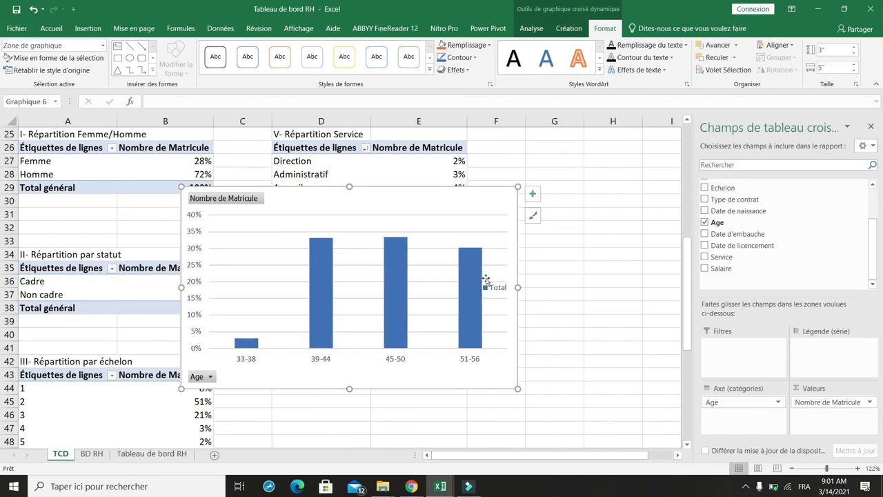
right_click(247, 199)
click(312, 329)
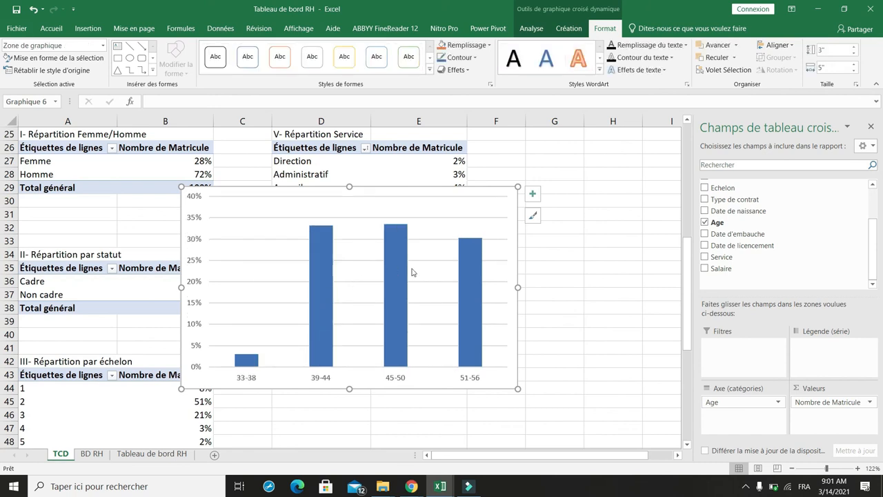
Step: Shrink the age distribution pivot chart to about 2.08" high by 2.76" wide
drag(518, 390, 366, 326)
scroll(570, 251, up, 2)
scroll(570, 250, up, 3)
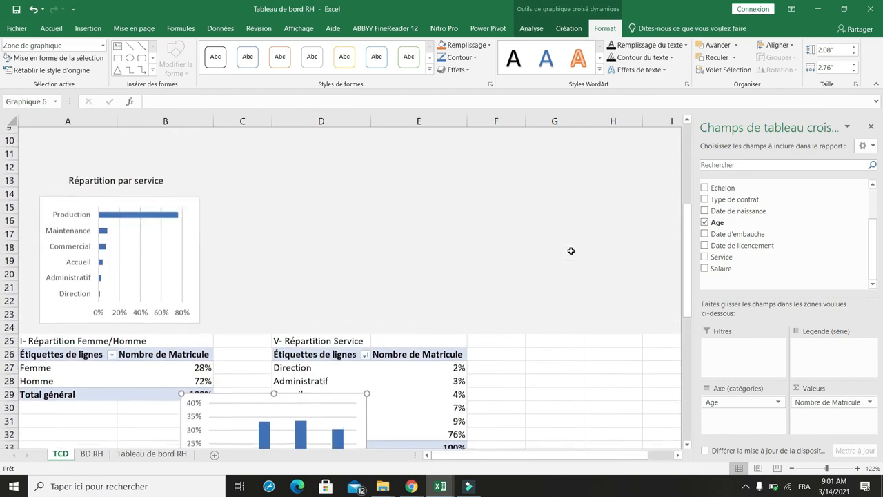